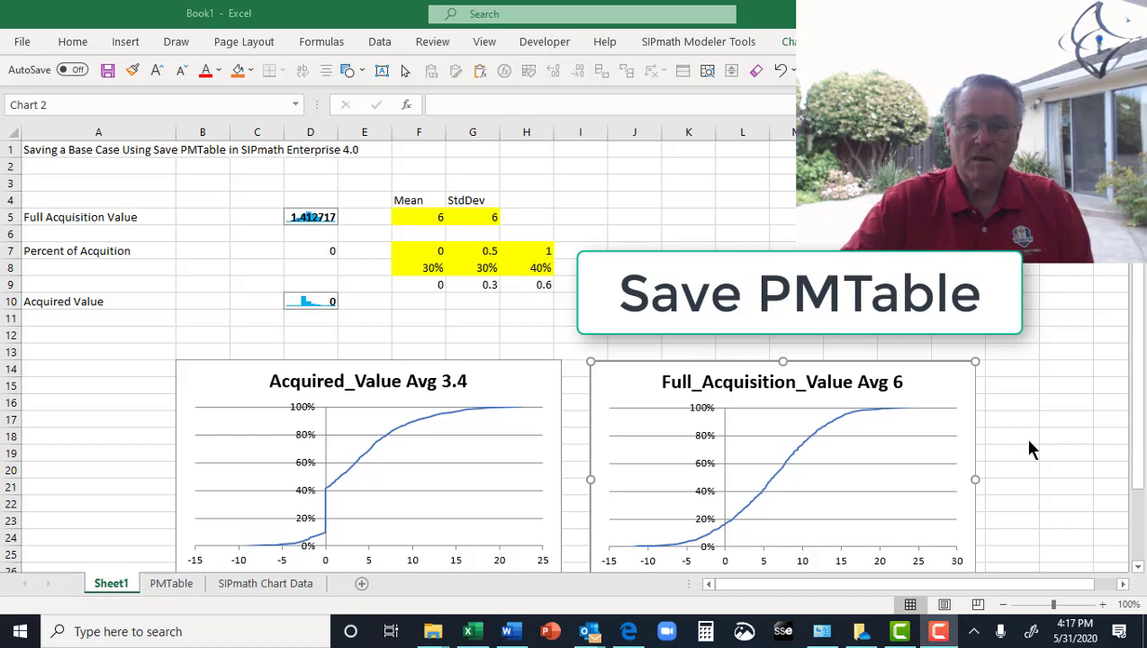
Step: Show the advanced options in the SIPmath settings and accept the settings with Advanced Initialize enabled
{"action": "left_click", "coordinate": [717, 45]}
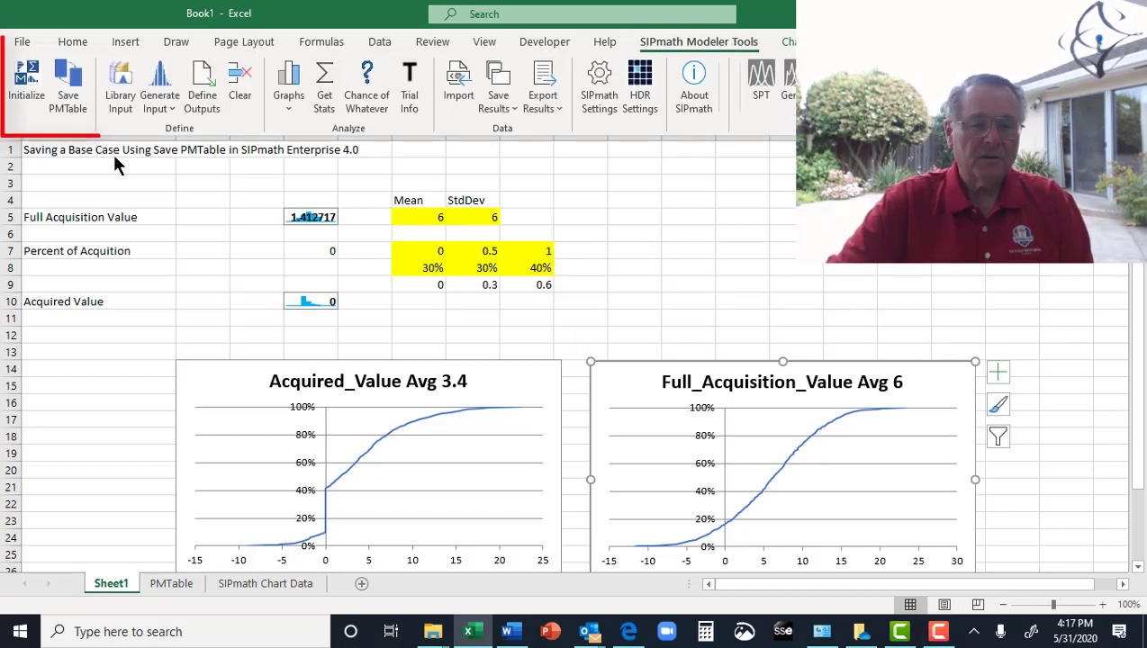
{"action": "left_click", "coordinate": [65, 97]}
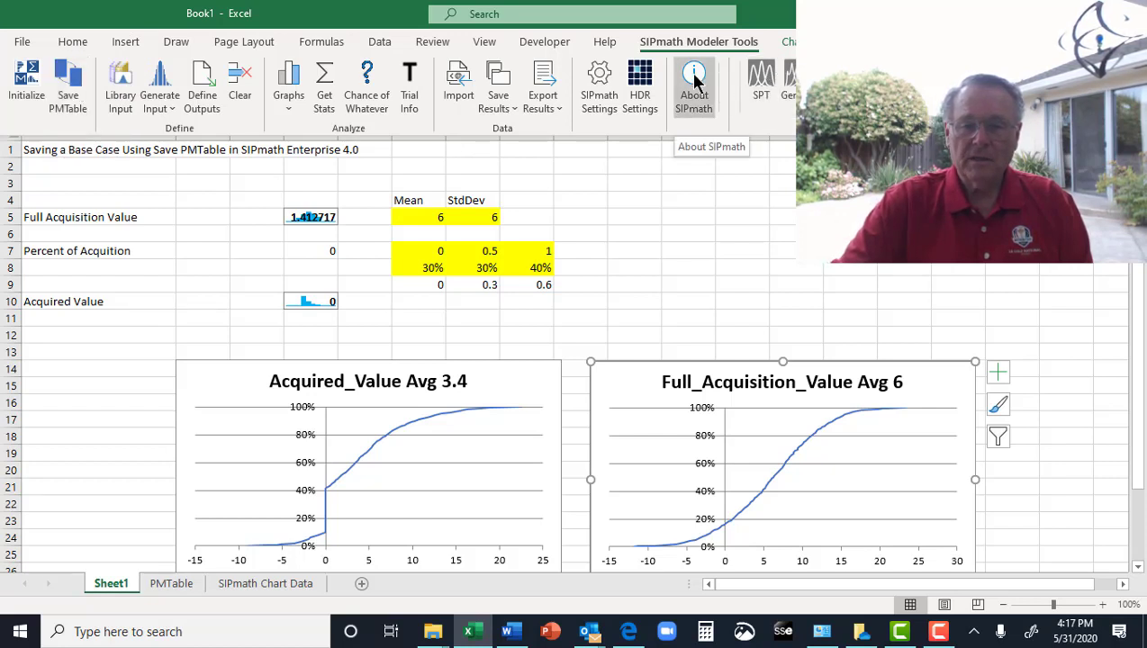
{"action": "left_click", "coordinate": [587, 79]}
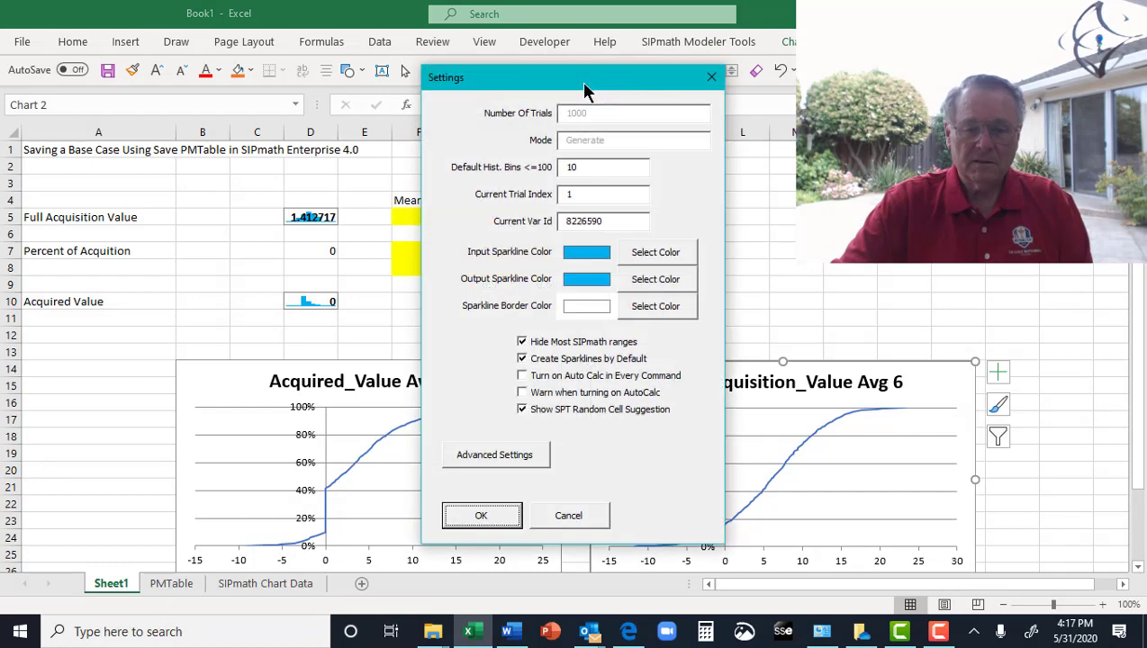
{"action": "left_click", "coordinate": [520, 457]}
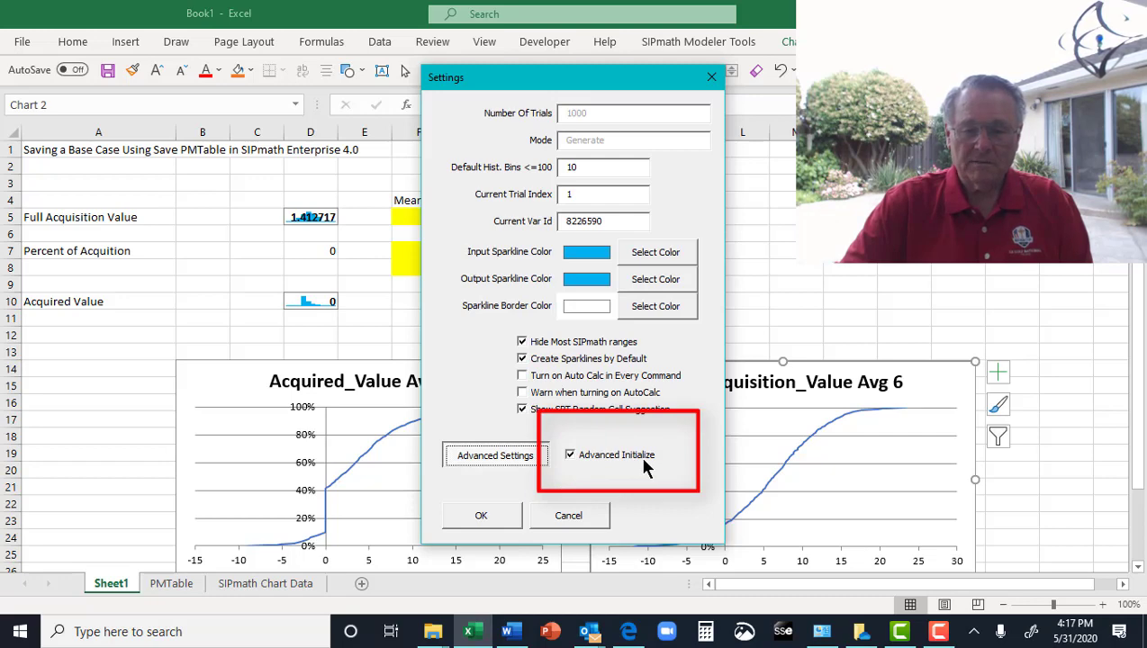
{"action": "left_click", "coordinate": [506, 518]}
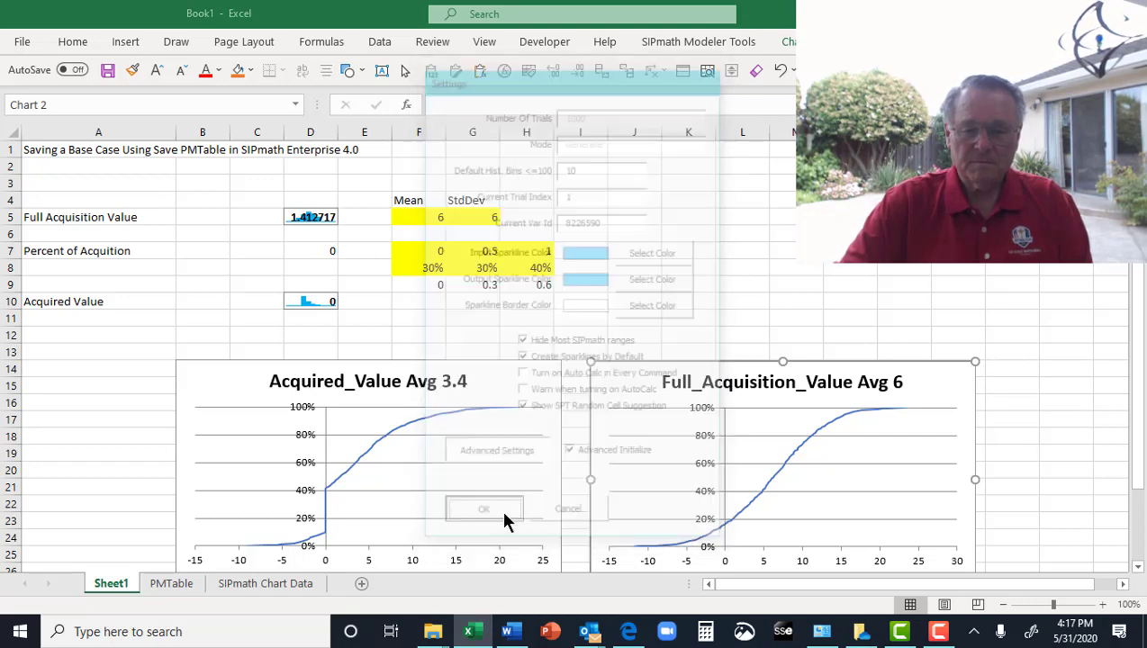
Step: Inspect the formula behind the Acquired Value in cell D10 and the cells it refers to
{"action": "left_click", "coordinate": [695, 36]}
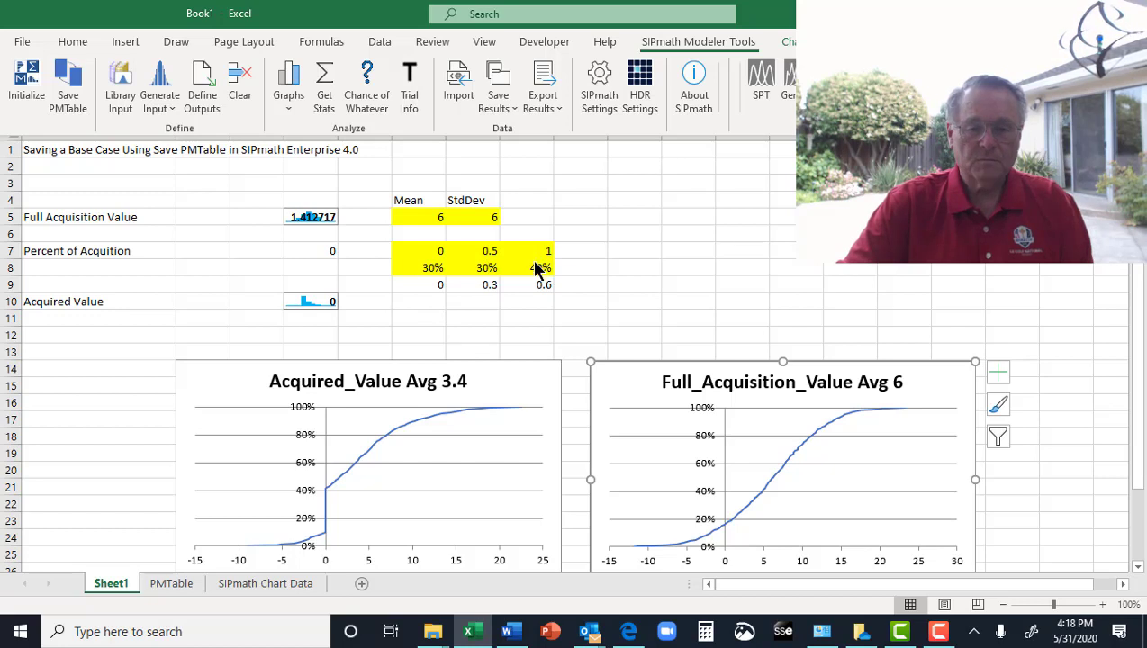
{"action": "left_click", "coordinate": [320, 294]}
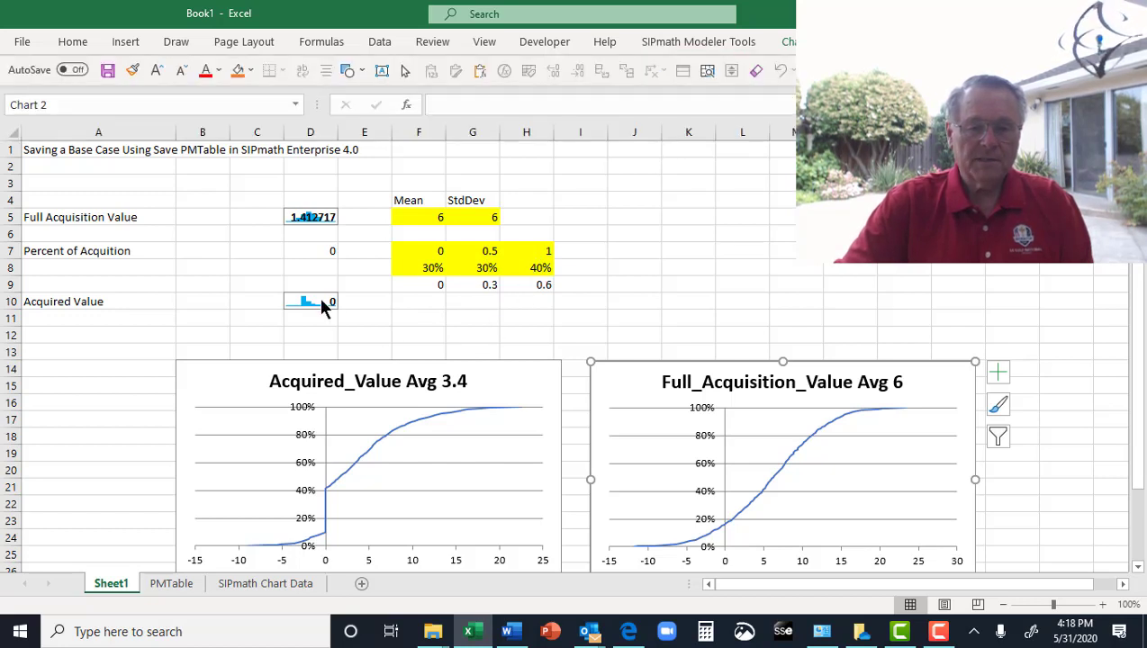
{"action": "left_click", "coordinate": [317, 294]}
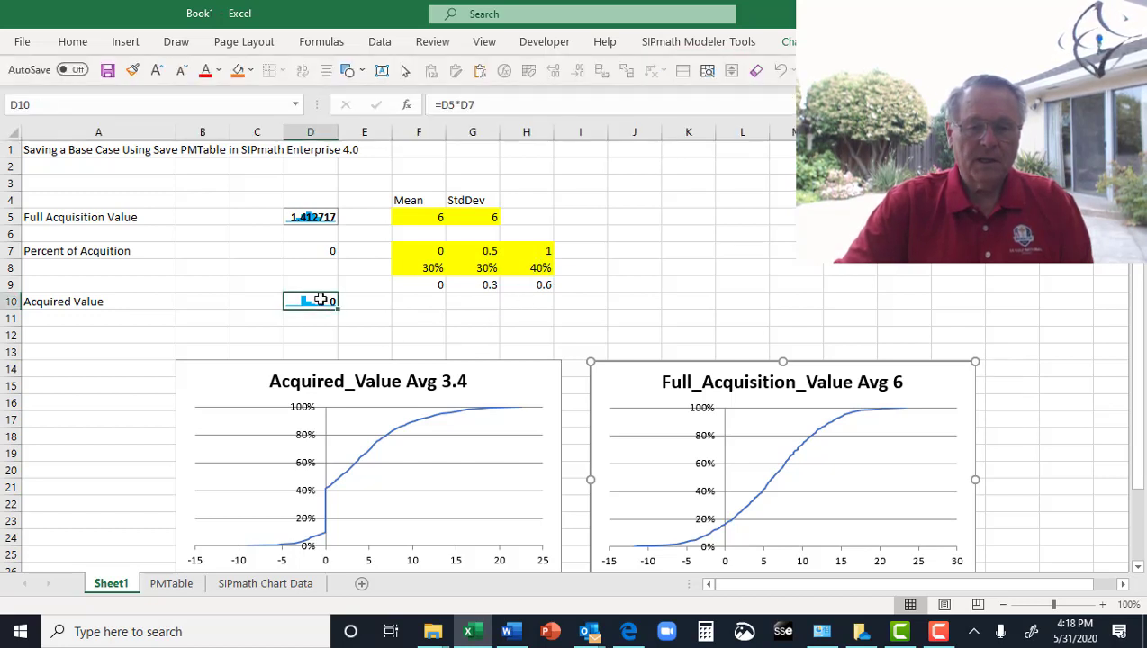
{"action": "left_click", "coordinate": [447, 107]}
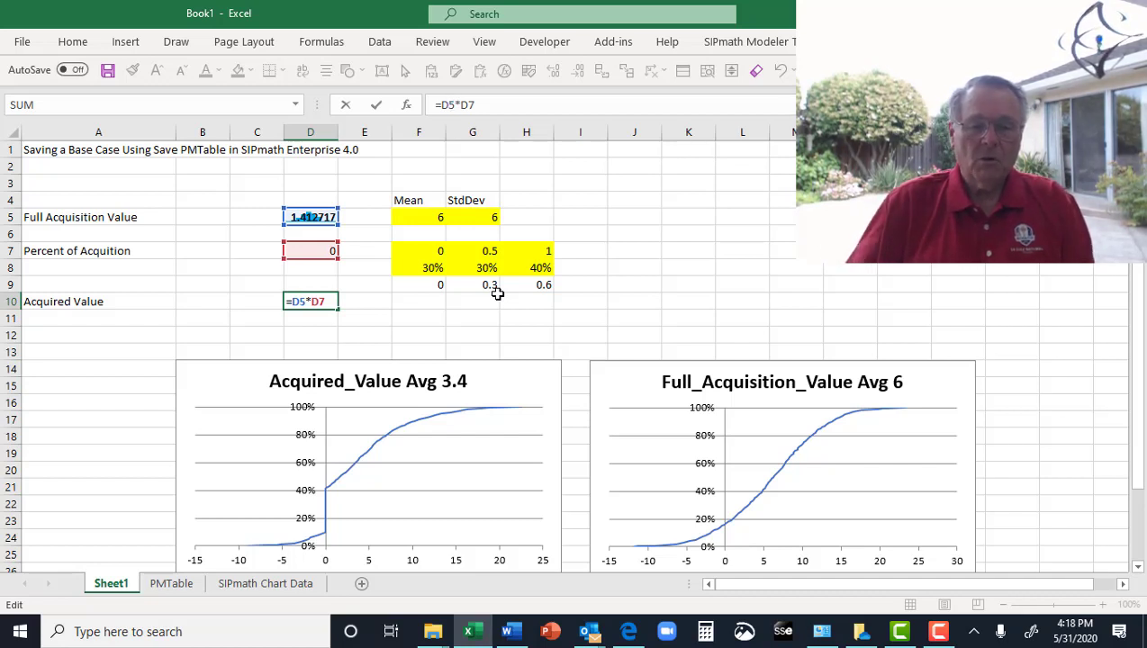
{"action": "left_click", "coordinate": [463, 314]}
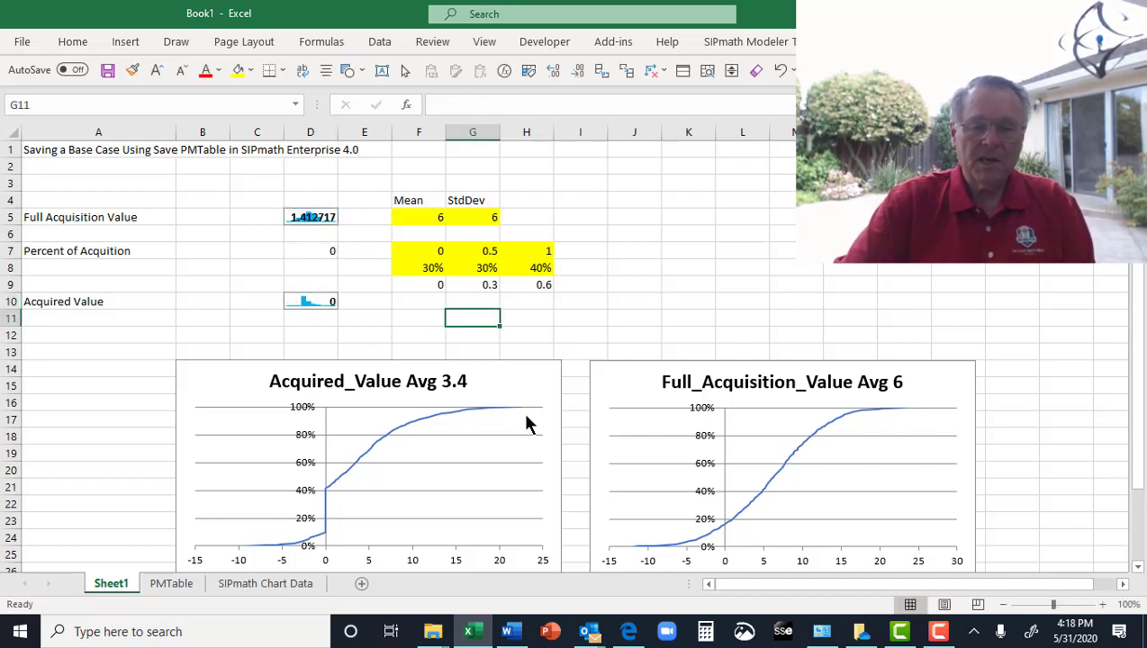
Step: Archive the current PMTable under the name Model, make a new PMTable, and check the new sheet before returning to Sheet1
{"action": "left_click", "coordinate": [738, 47]}
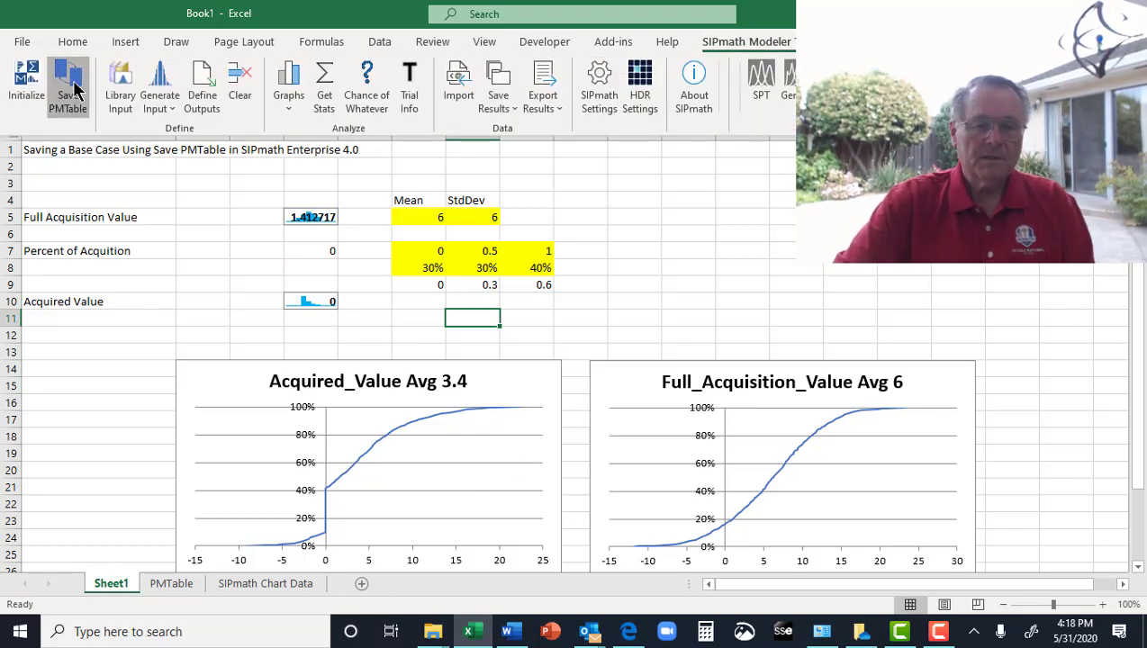
{"action": "left_click", "coordinate": [74, 87]}
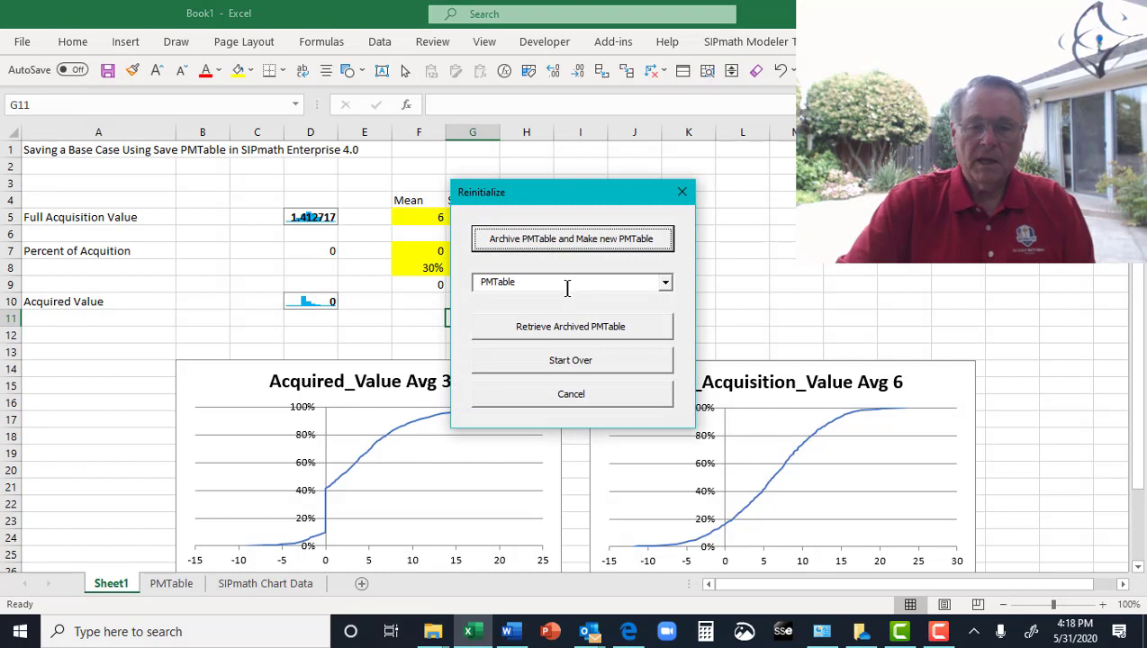
{"action": "left_click", "coordinate": [566, 239]}
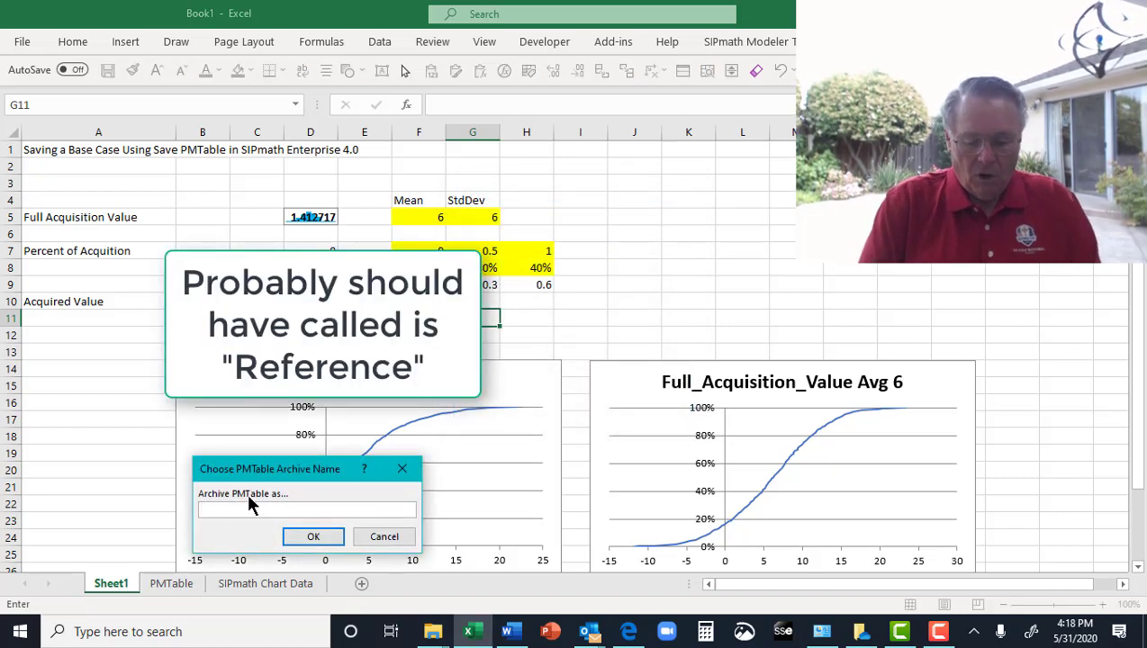
{"action": "type", "text": "Model"}
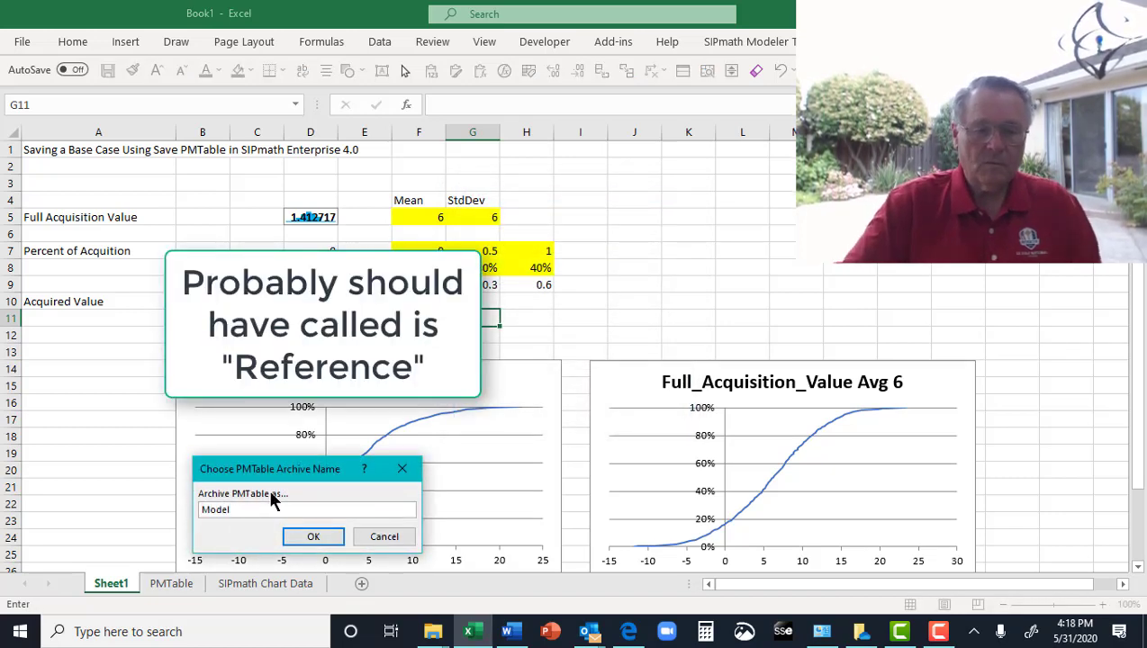
{"action": "left_click", "coordinate": [312, 538]}
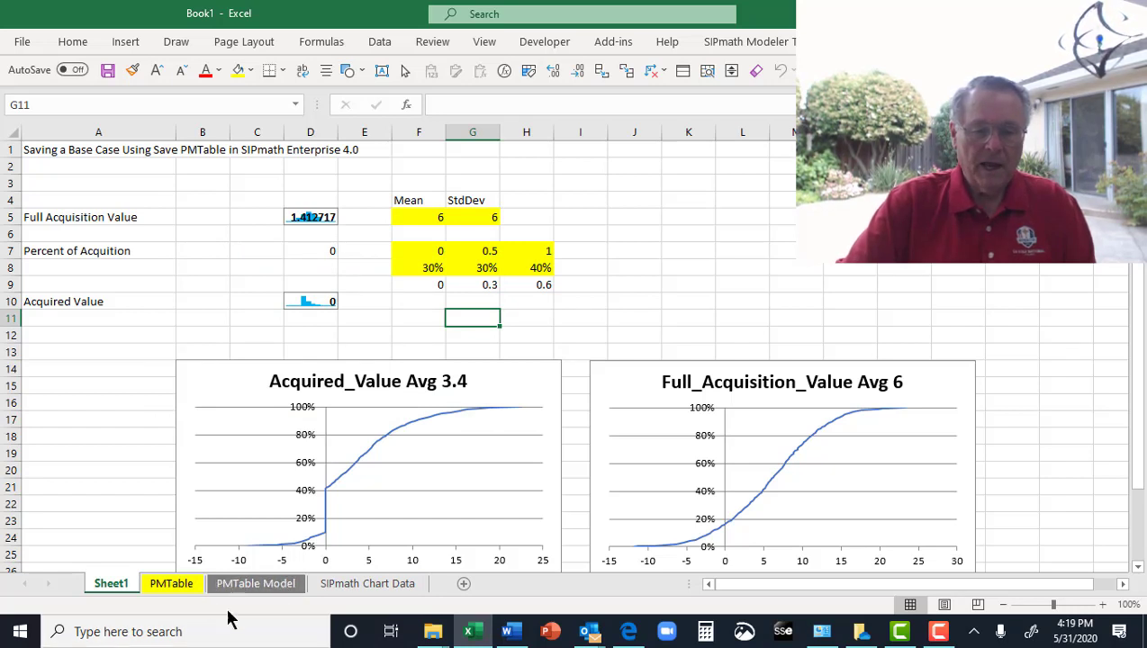
{"action": "left_click", "coordinate": [174, 585]}
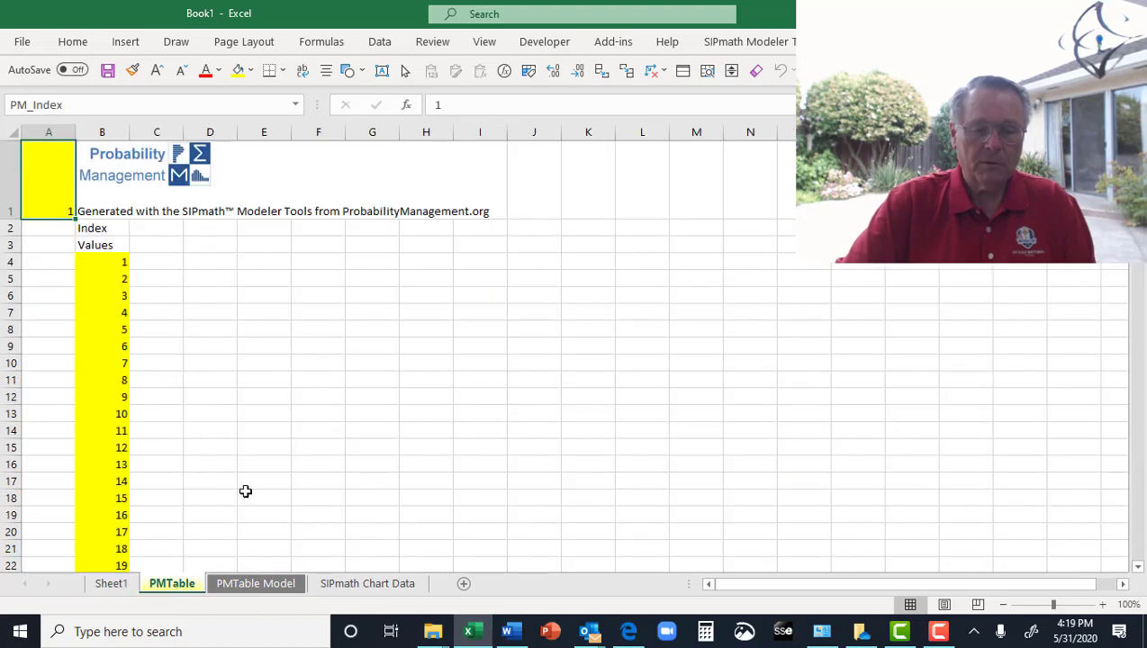
{"action": "left_click", "coordinate": [110, 585]}
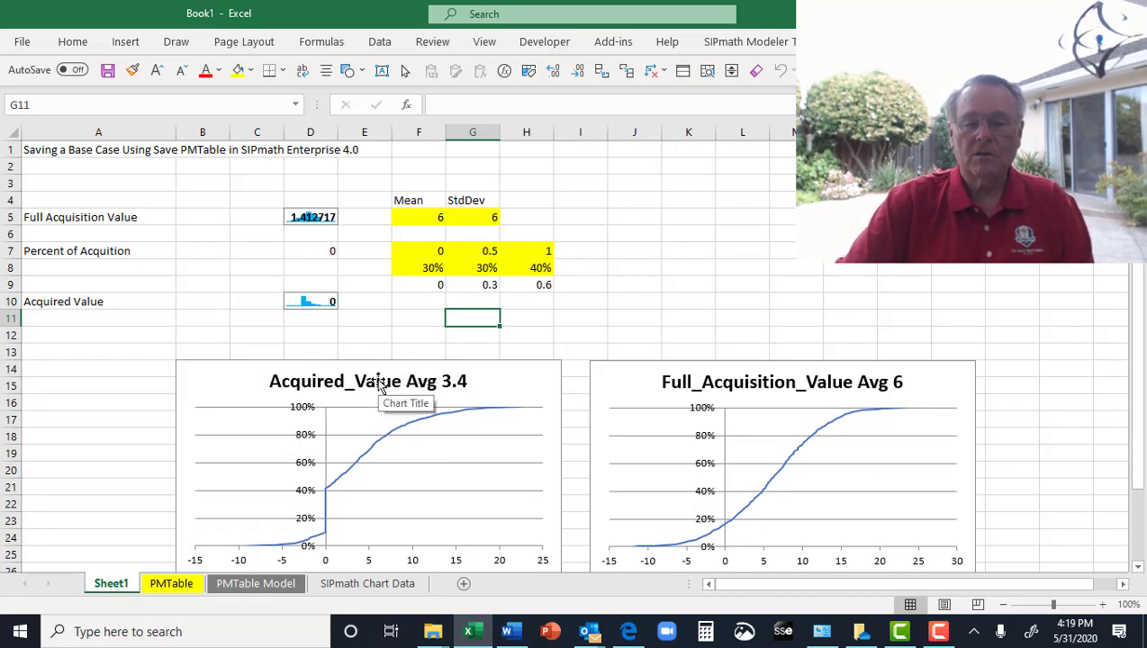
Step: Set the mean of the Full Acquisition Value in cell F5 to 8
{"action": "left_click", "coordinate": [420, 221]}
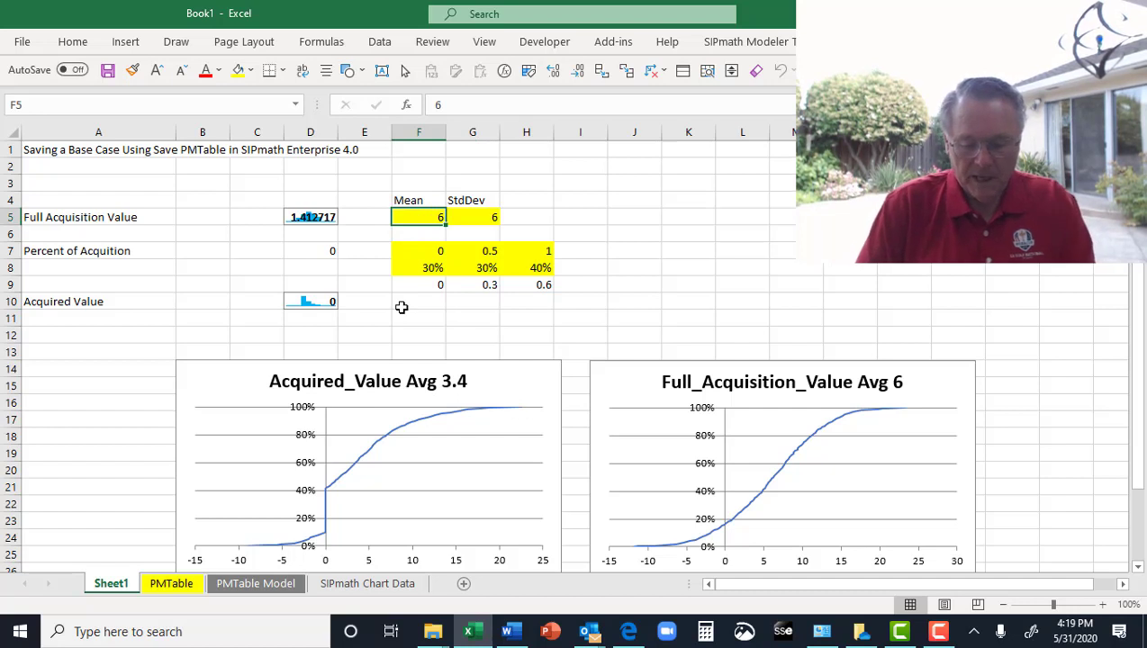
{"action": "type", "text": "8"}
{"action": "key", "text": "Return"}
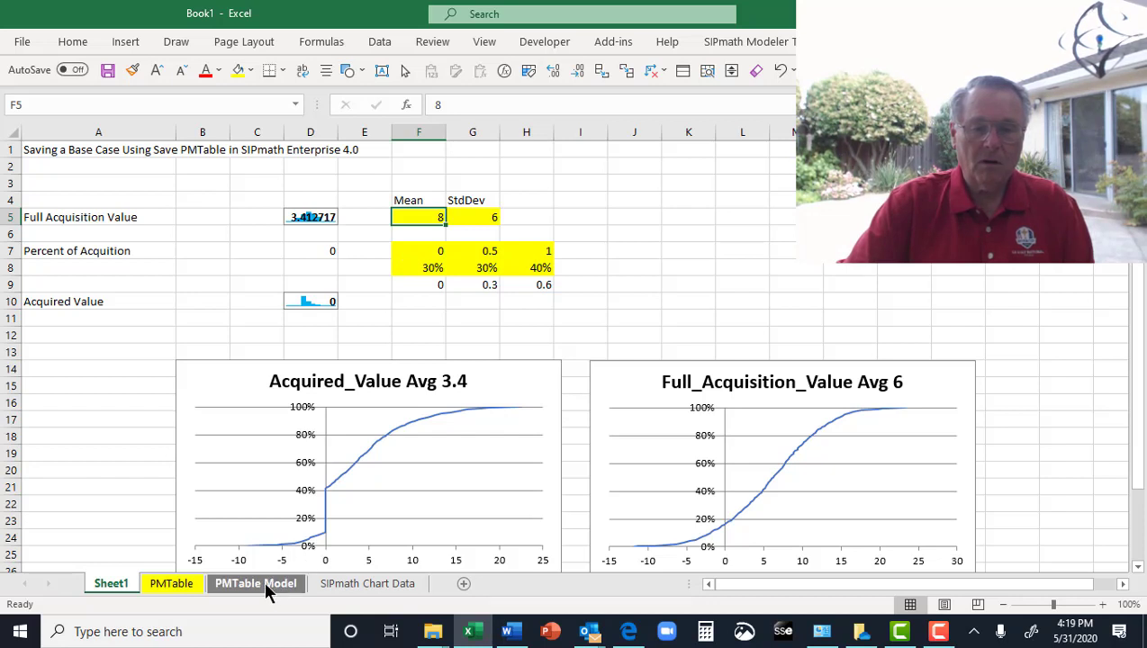
Step: Define cell D10 as a SIPmath output named New Acquired Value, letting invalid characters convert to underscores, and check it in the PMTable sheet
{"action": "left_click", "coordinate": [311, 217]}
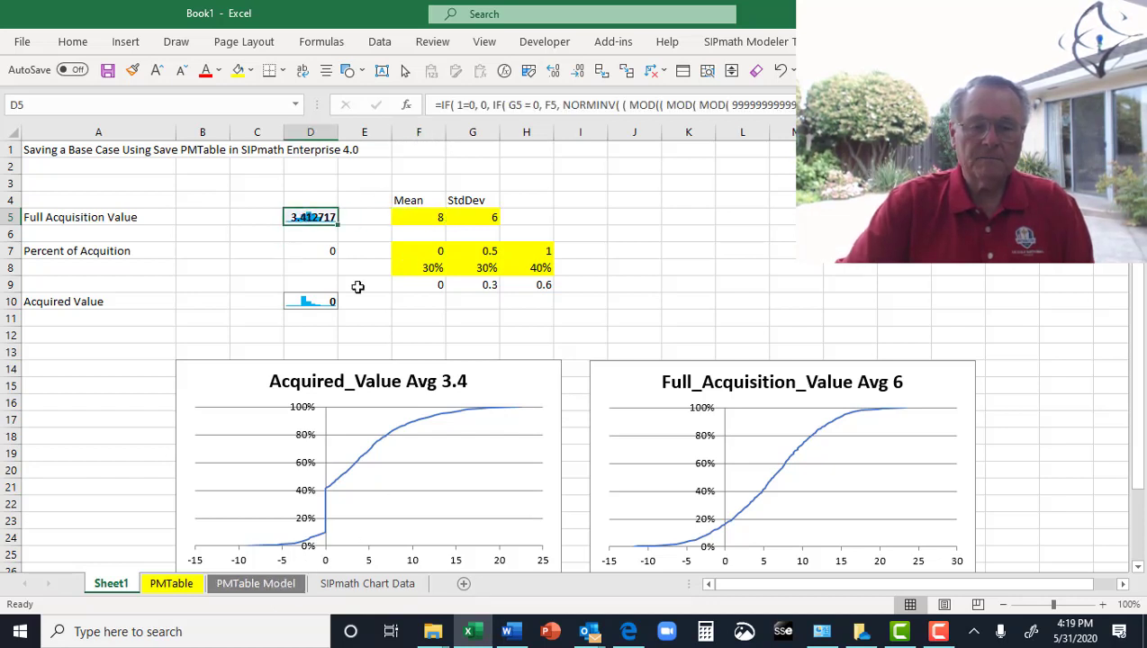
{"action": "left_click", "coordinate": [300, 307]}
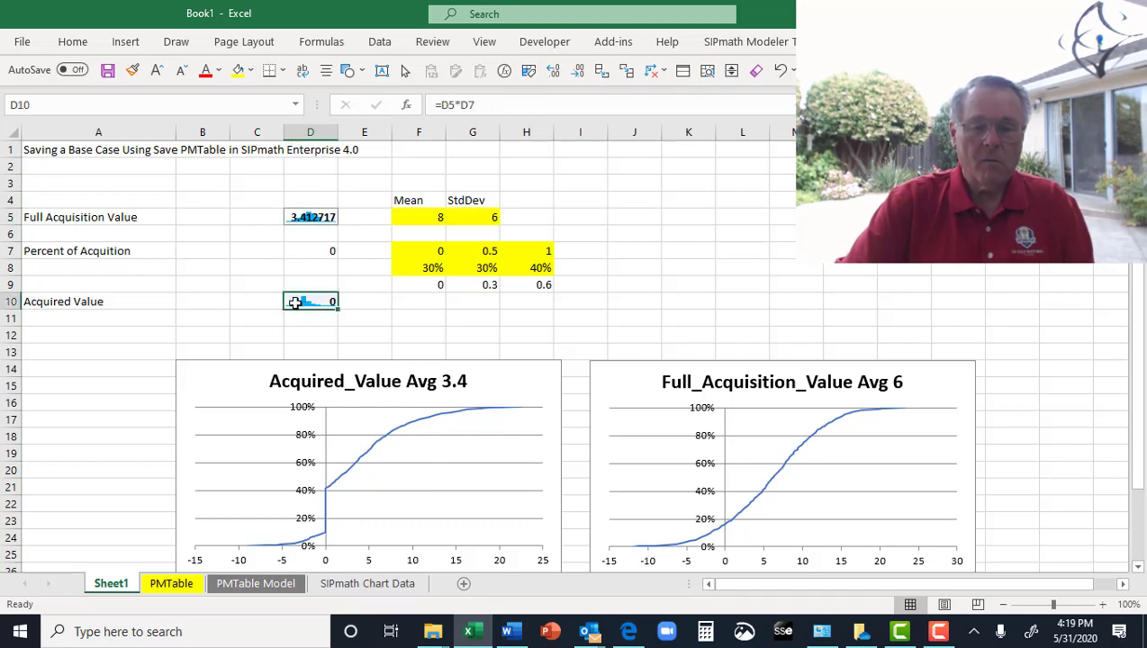
{"action": "left_click", "coordinate": [108, 302]}
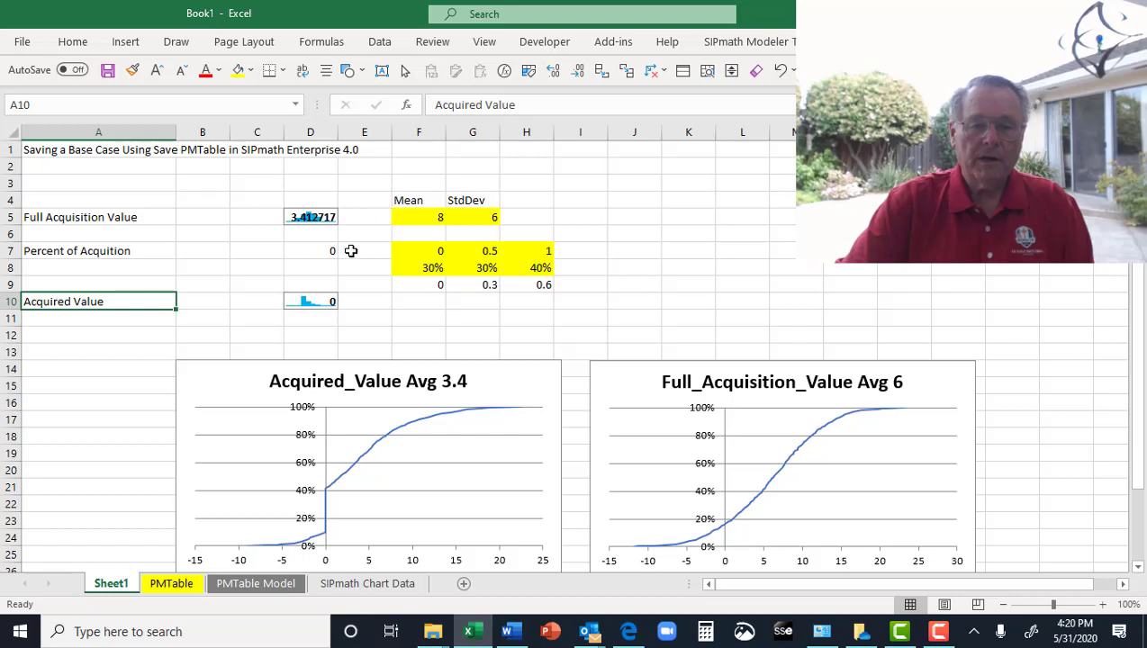
{"action": "left_click", "coordinate": [321, 298]}
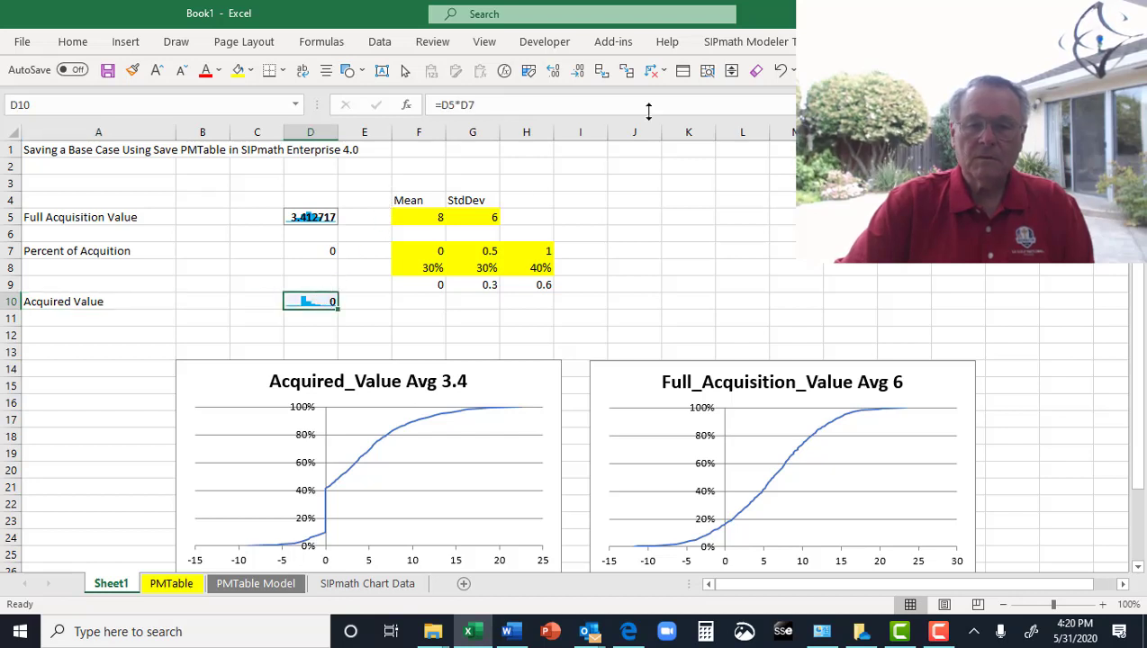
{"action": "left_click", "coordinate": [745, 43]}
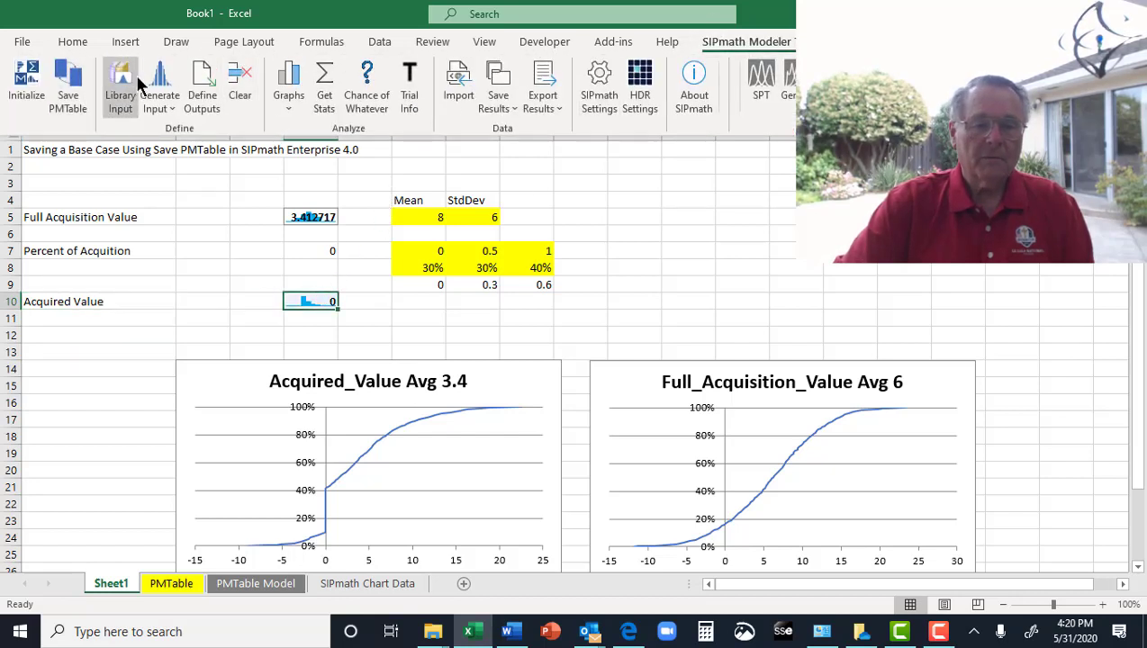
{"action": "left_click", "coordinate": [203, 83]}
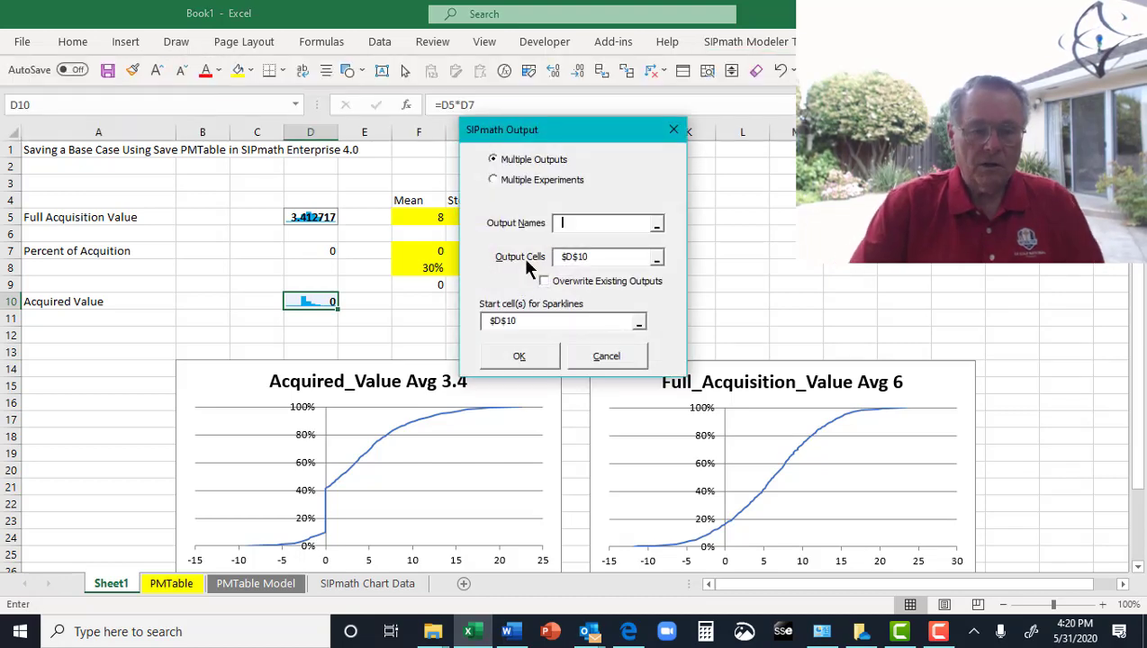
{"action": "type", "text": "New A"}
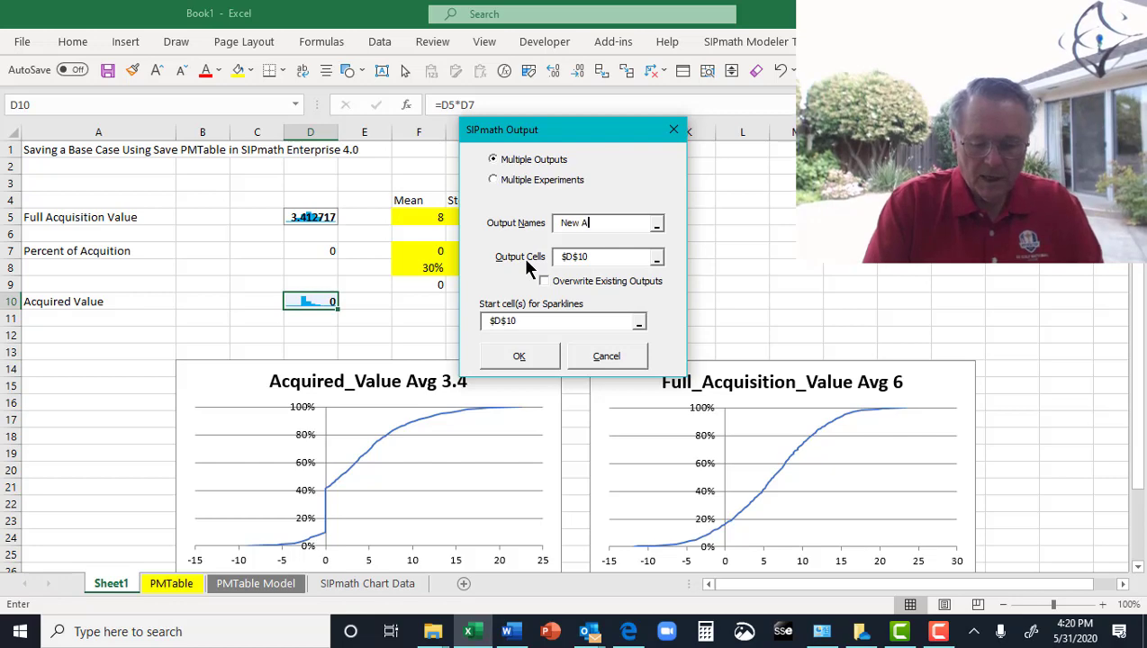
{"action": "type", "text": "cquired Value"}
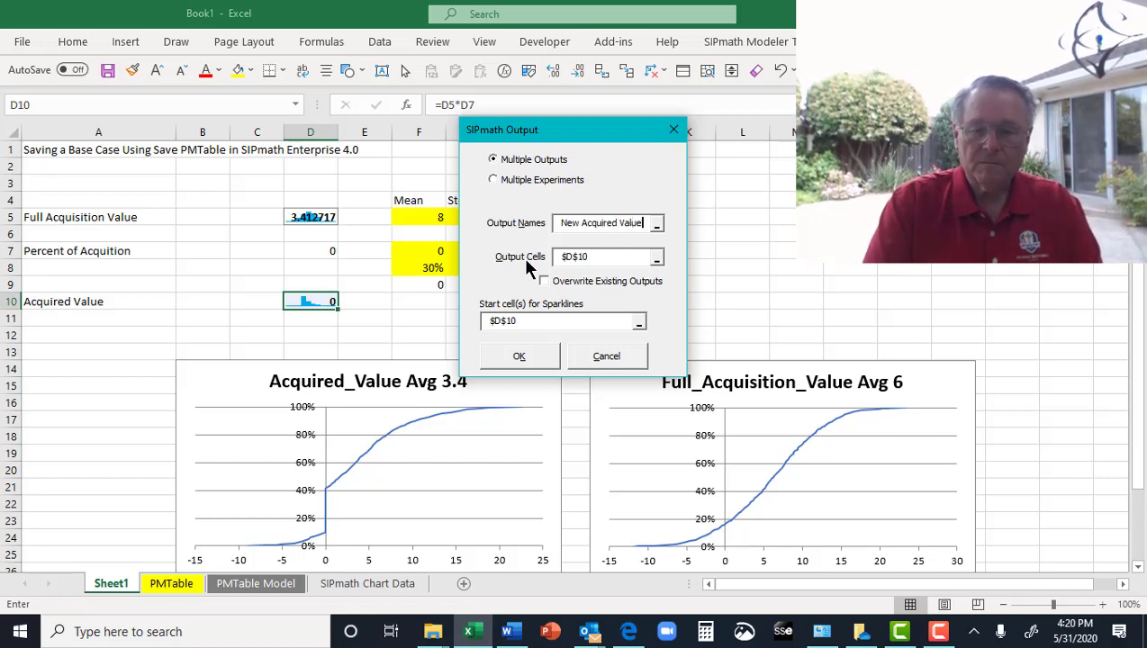
{"action": "left_click", "coordinate": [515, 356]}
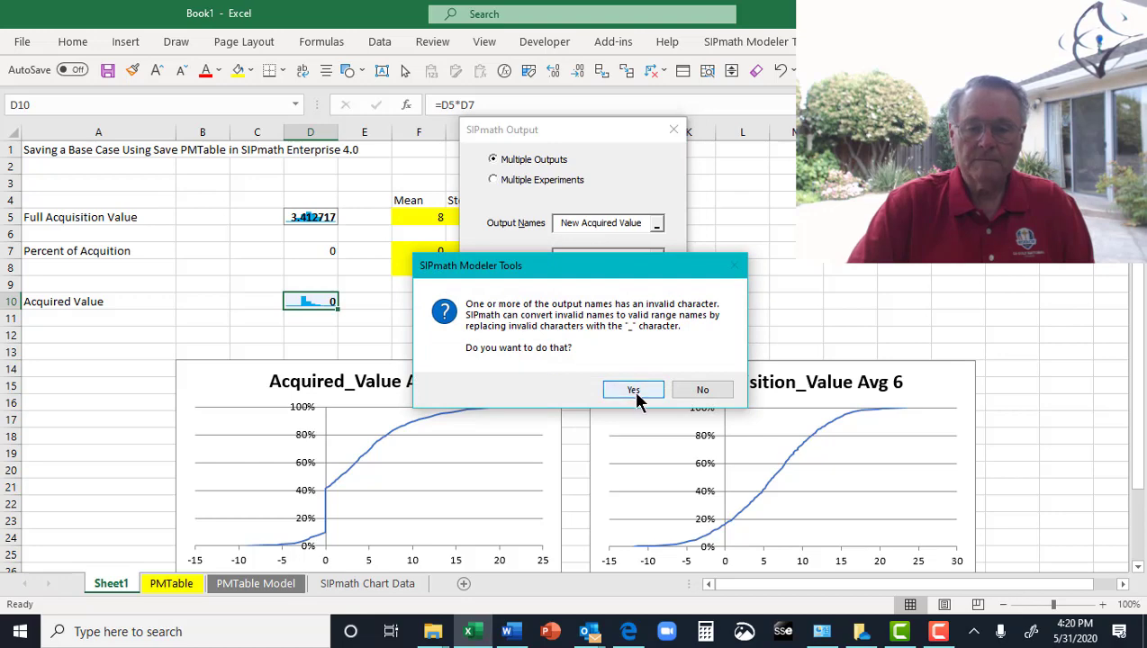
{"action": "left_click", "coordinate": [635, 392]}
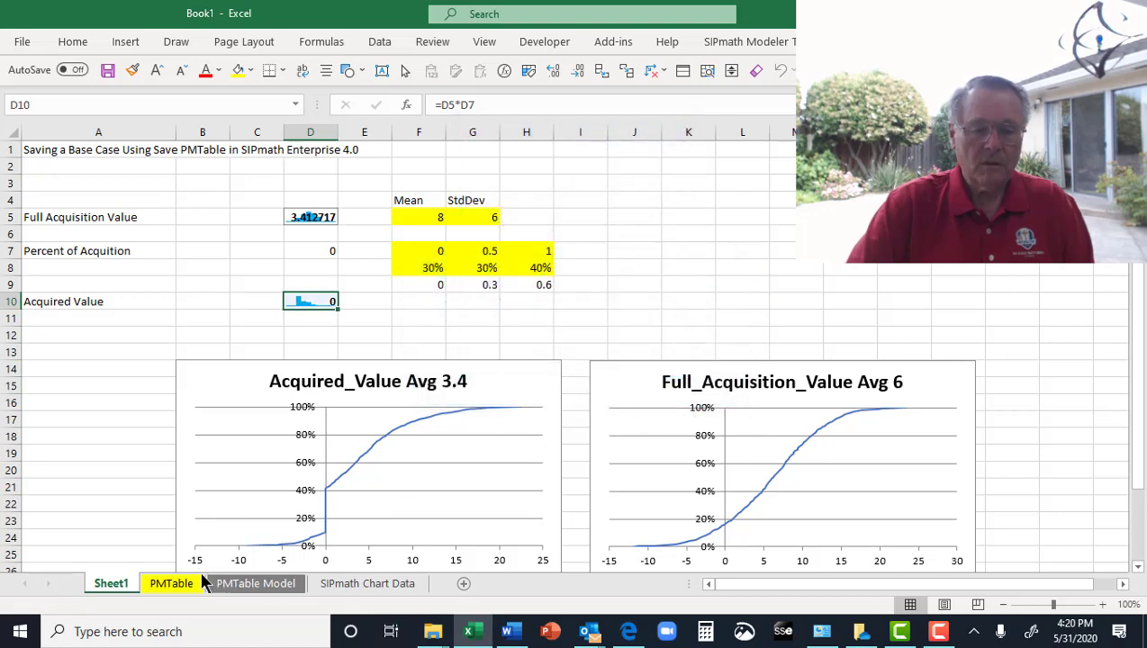
{"action": "left_click", "coordinate": [153, 585]}
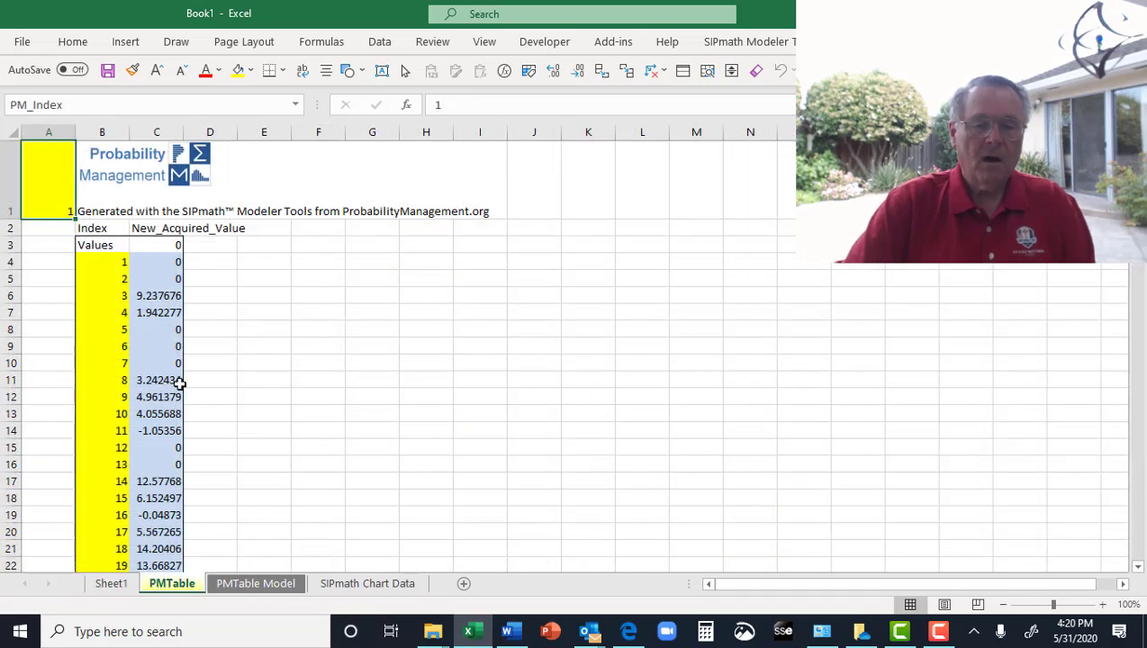
{"action": "left_click", "coordinate": [103, 585]}
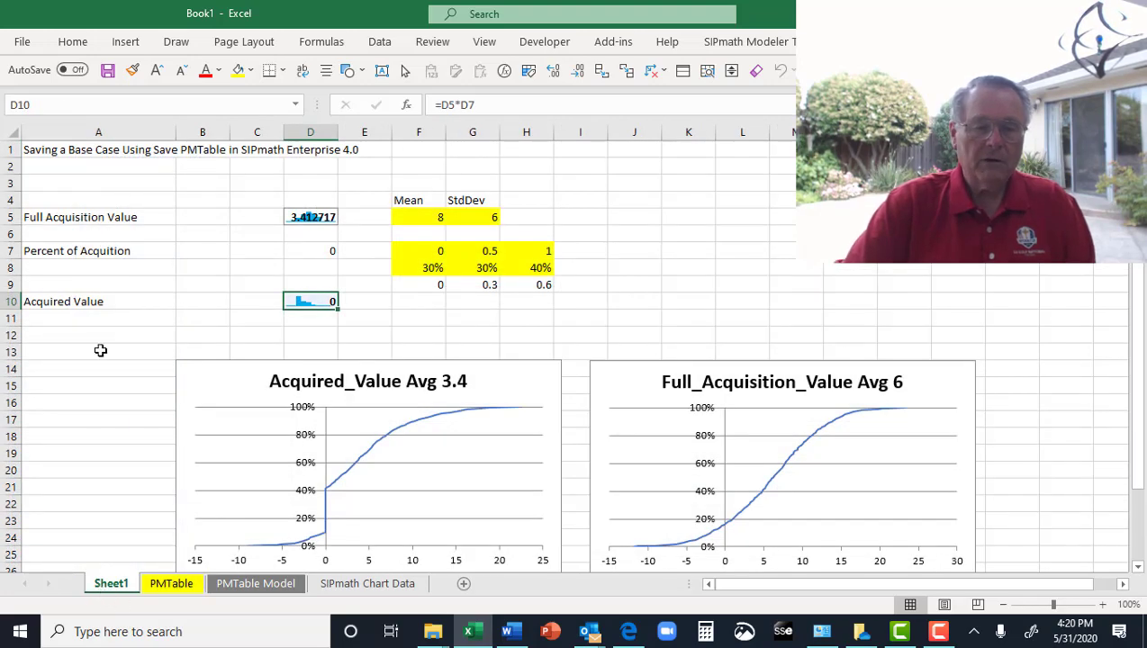
Step: Chart the SIPmath output in cell D10 as a cumulative Excel chart starting at cell L7, without a histogram
{"action": "left_click", "coordinate": [77, 324]}
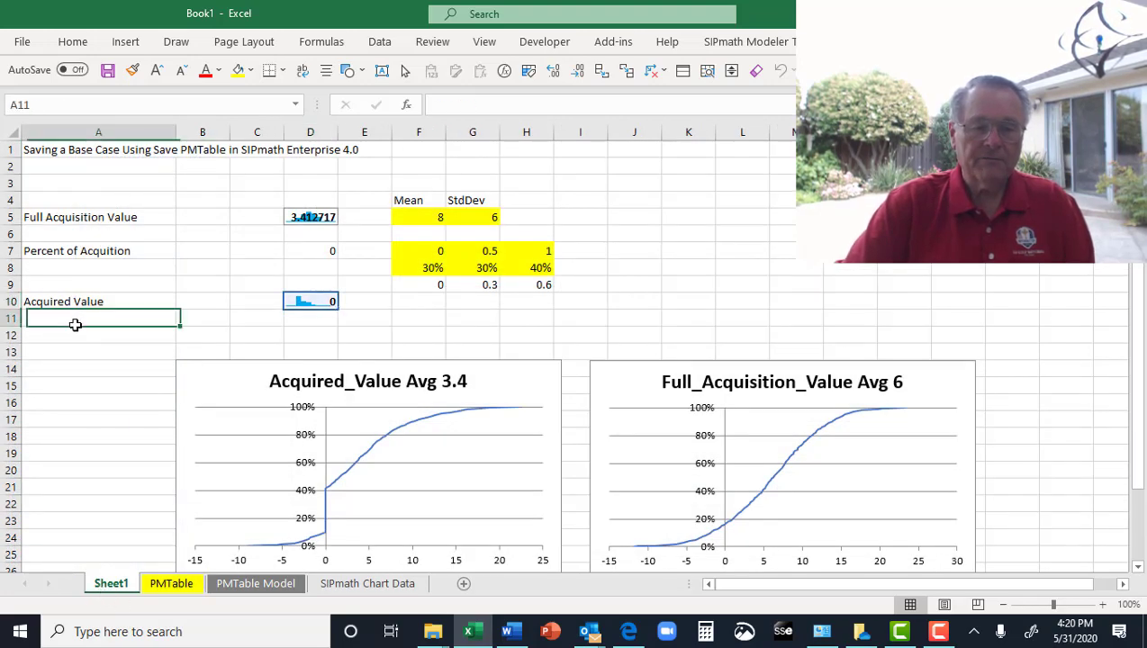
{"action": "left_click", "coordinate": [306, 306]}
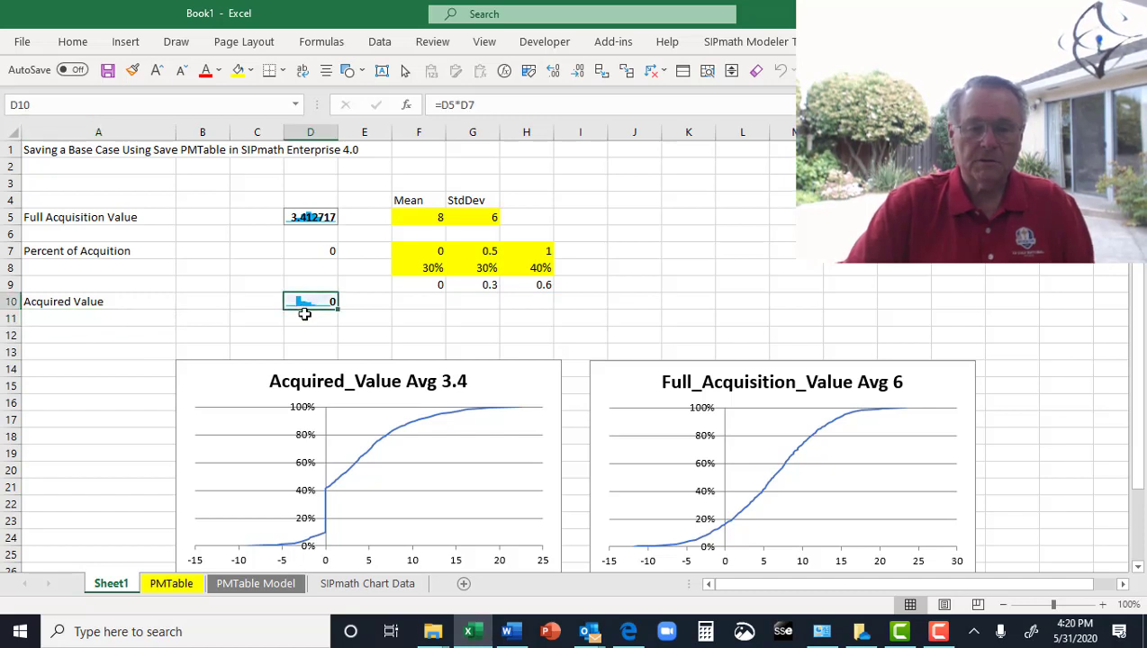
{"action": "left_click", "coordinate": [753, 45]}
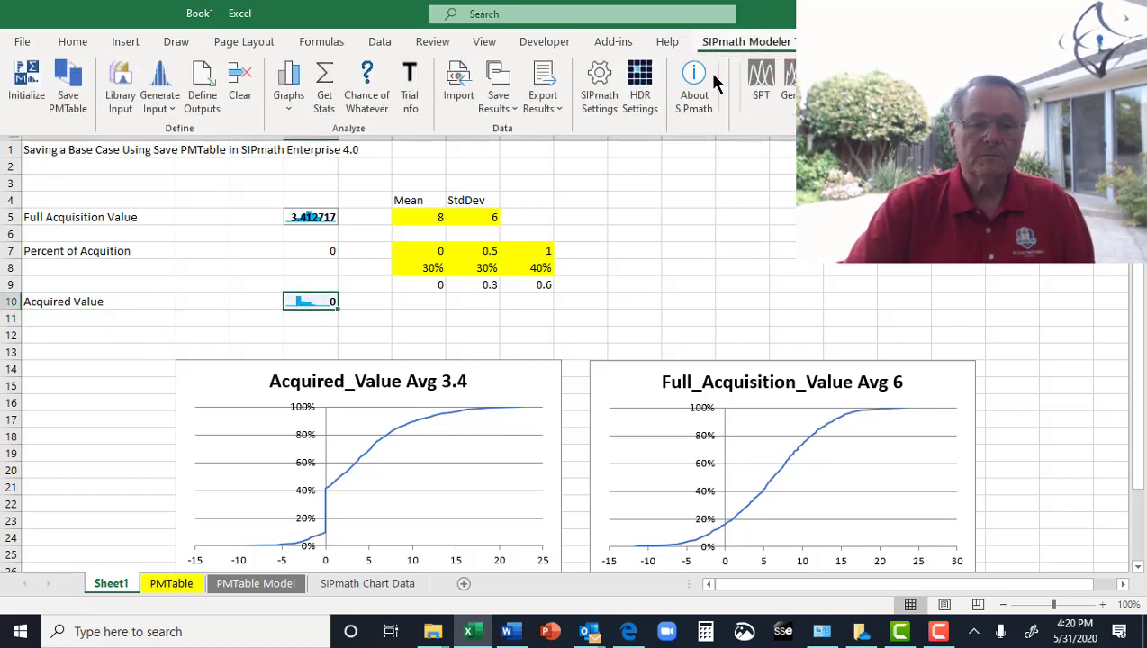
{"action": "left_click", "coordinate": [302, 81]}
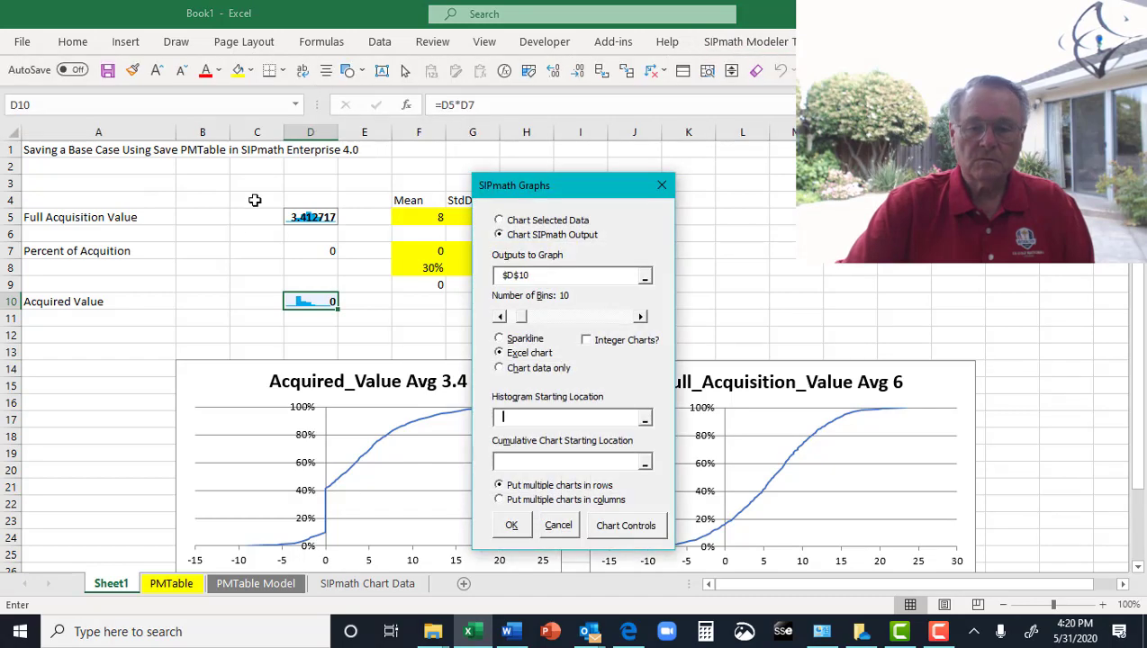
{"action": "left_click", "coordinate": [512, 461]}
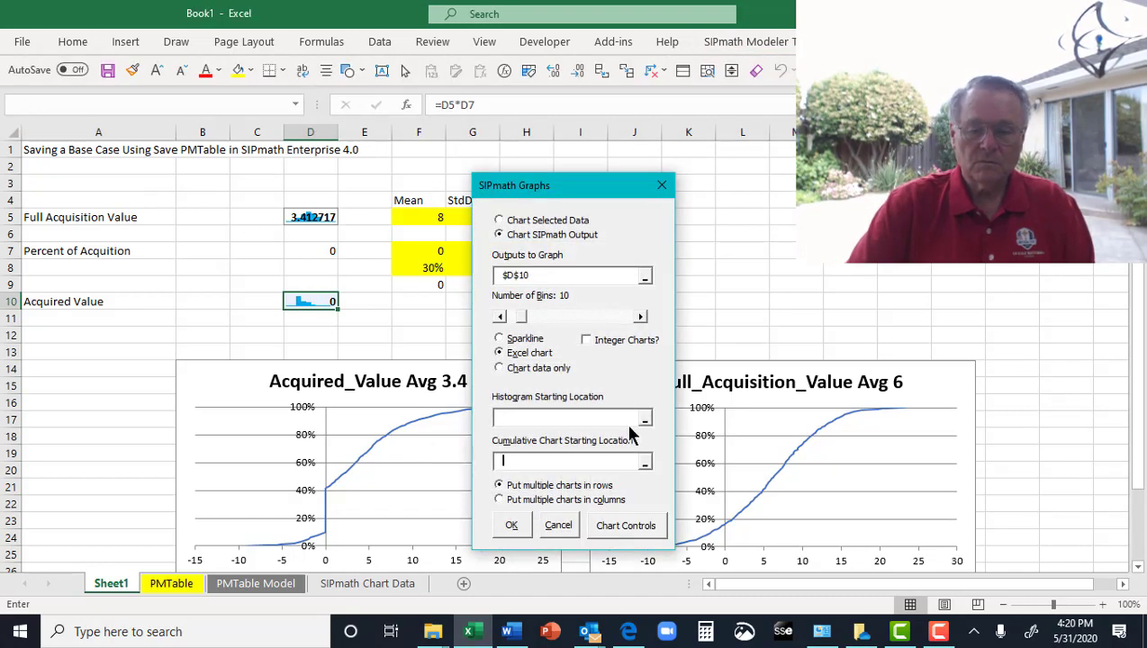
{"action": "left_click", "coordinate": [742, 251]}
{"action": "left_click", "coordinate": [509, 527]}
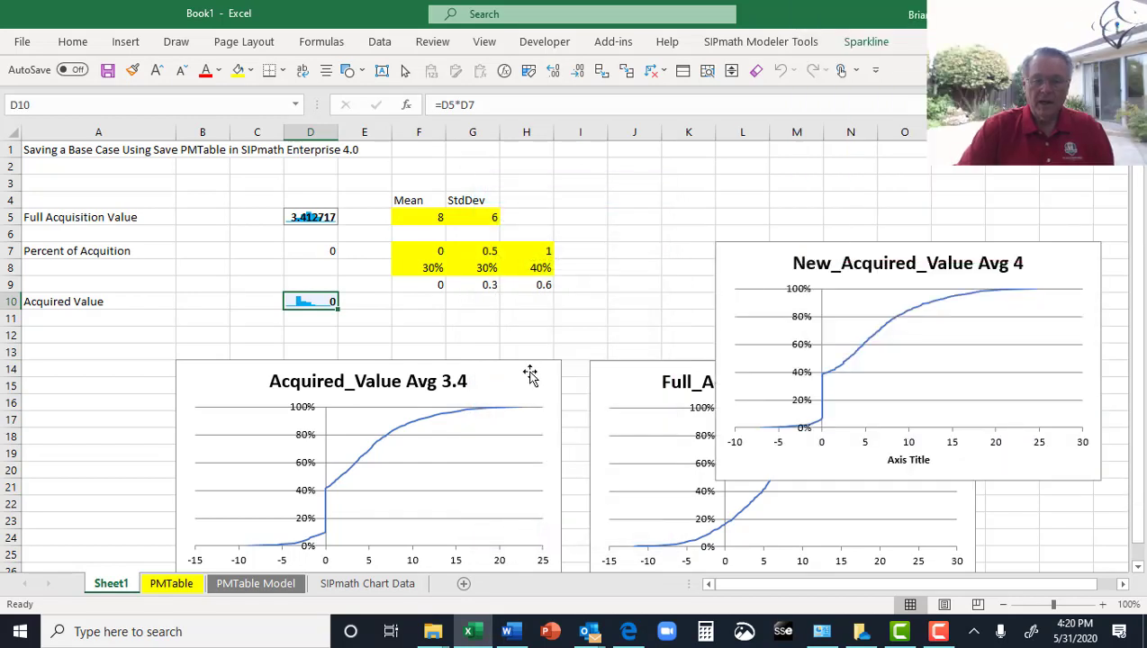
Step: Copy the Acquired_Value chart's curve into the New_Acquired_Value chart so both cumulative curves share one chart
{"action": "left_click", "coordinate": [528, 373]}
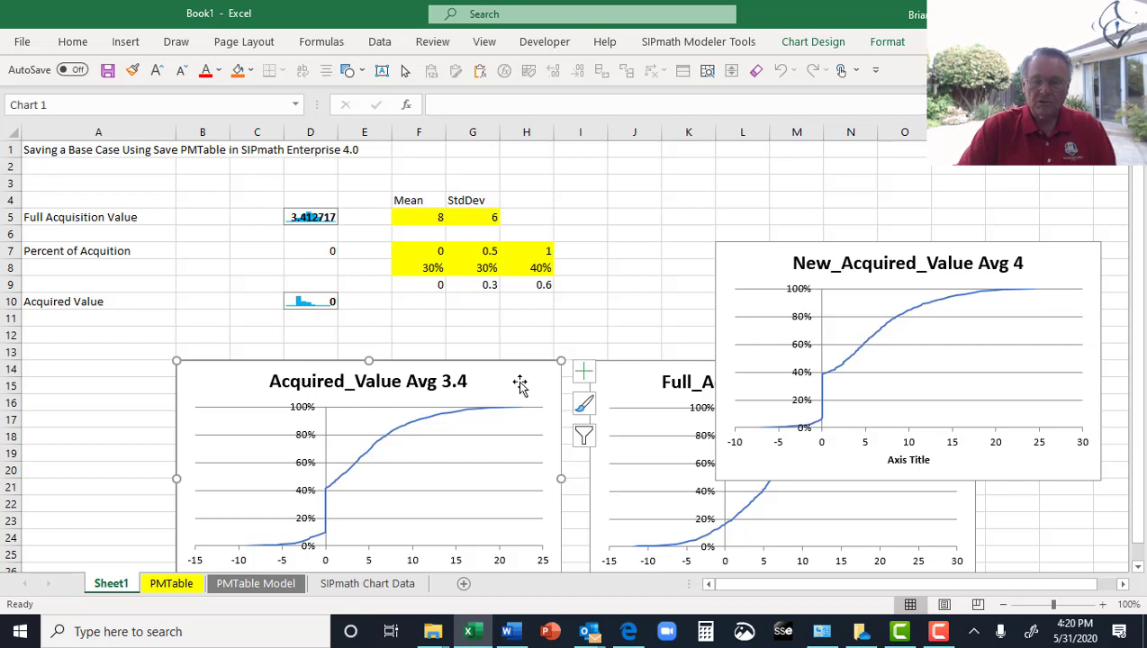
{"action": "left_click", "coordinate": [1049, 258]}
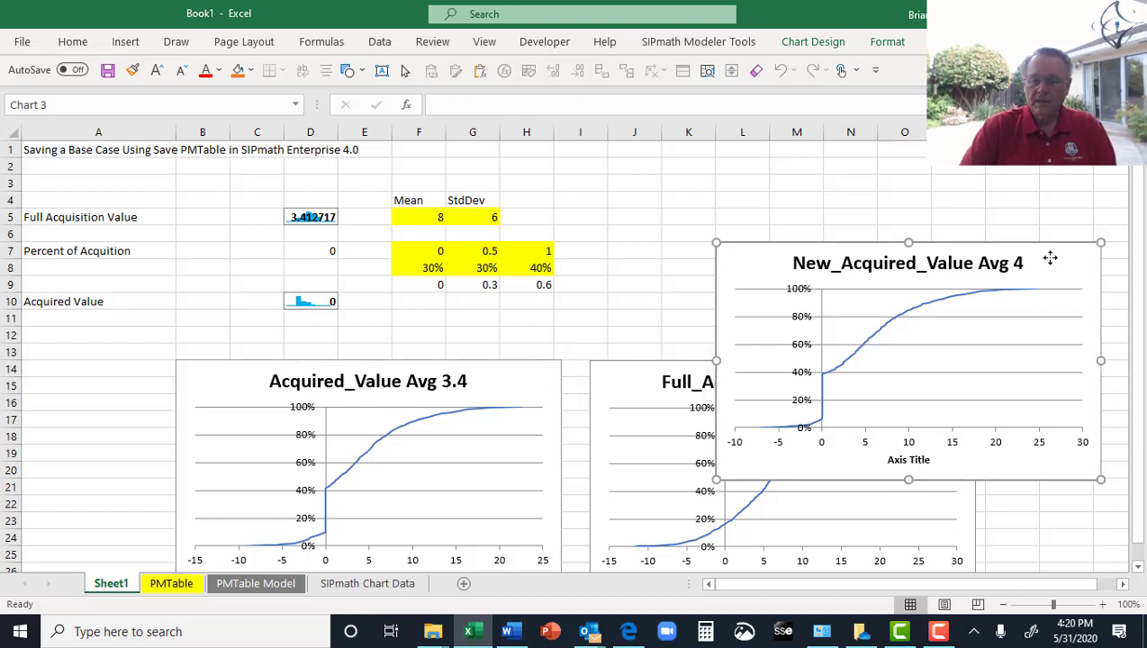
{"action": "key", "text": "ctrl+v"}
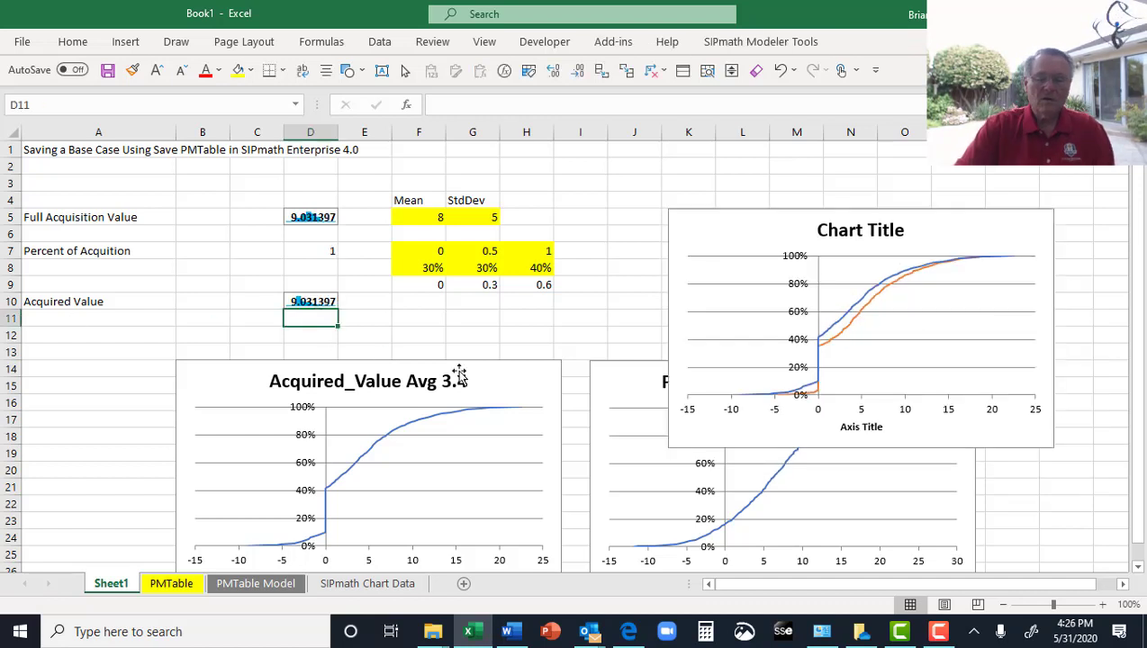
Step: Enter the formula =D10-INDEX(Acquired_Value,PM_Index) in cell D11 to subtract the archived base case from the current Acquired Value
{"action": "mouse_move", "coordinate": [519, 413]}
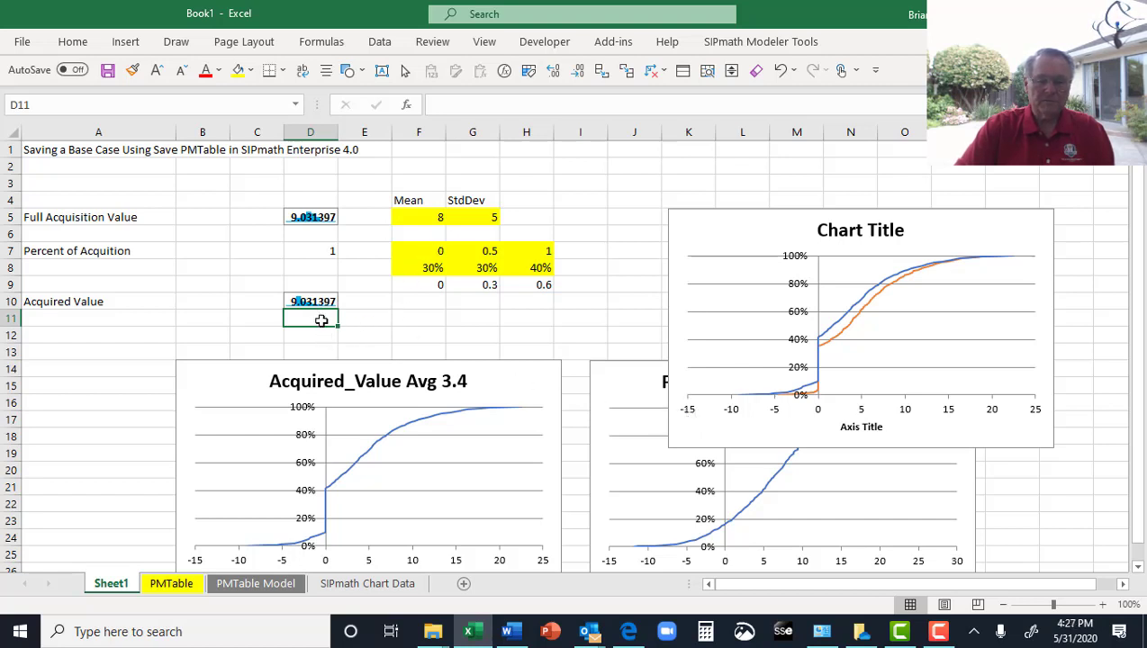
{"action": "type", "text": "="}
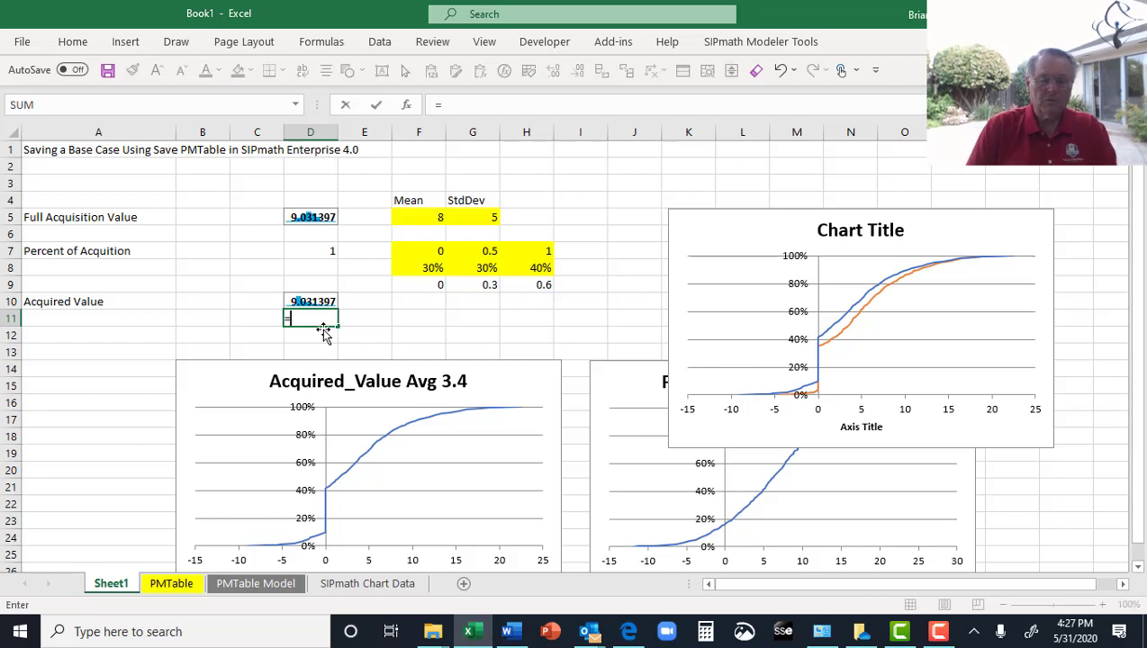
{"action": "key", "text": "Up"}
{"action": "type", "text": "-"}
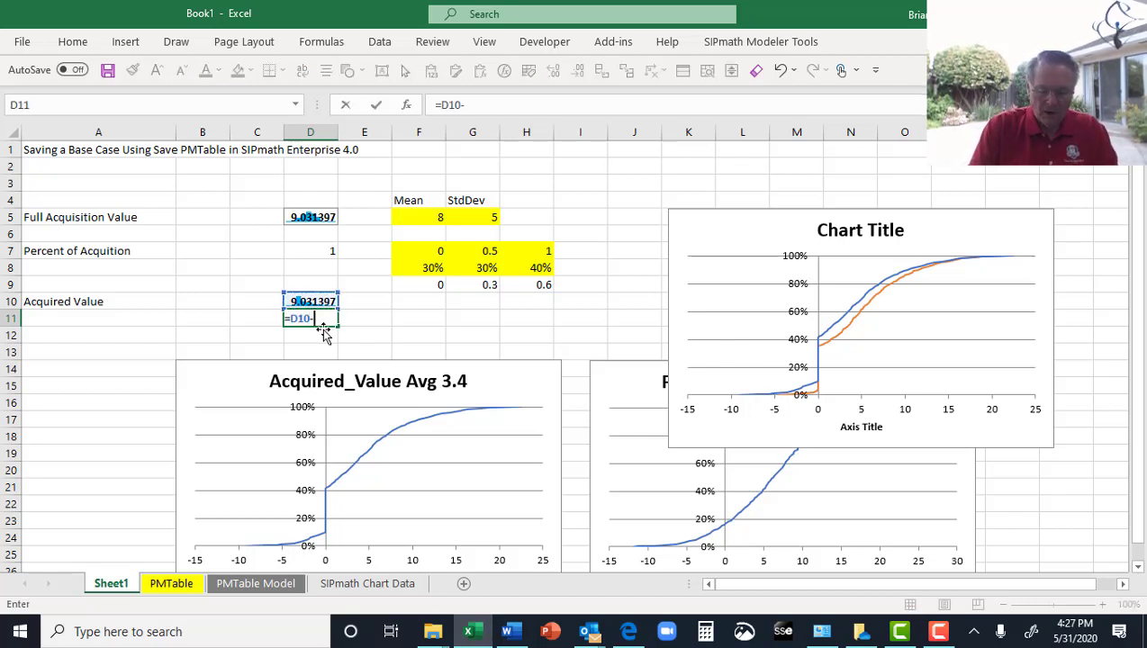
{"action": "type", "text": "index("}
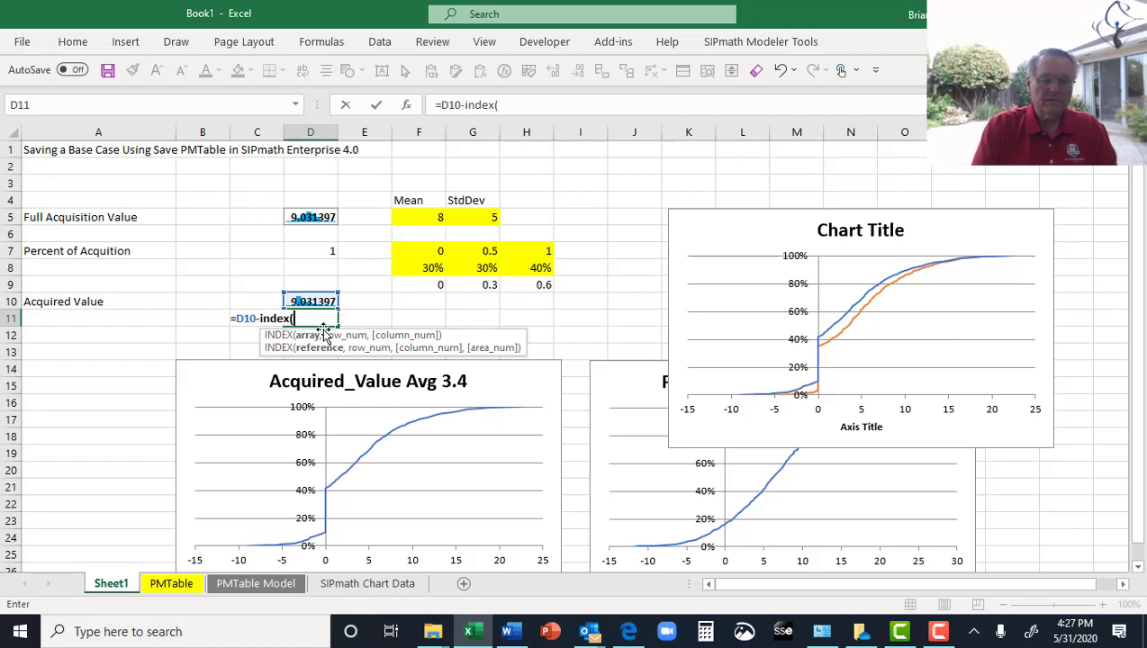
{"action": "type", "text": "ac"}
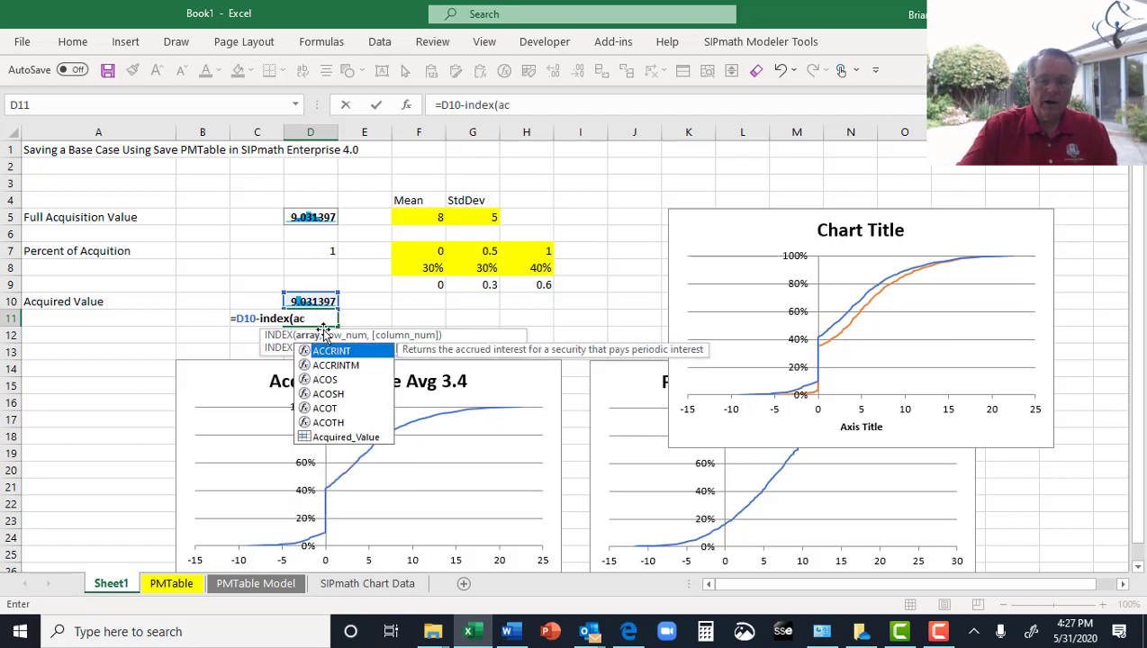
{"action": "double_click", "coordinate": [326, 437]}
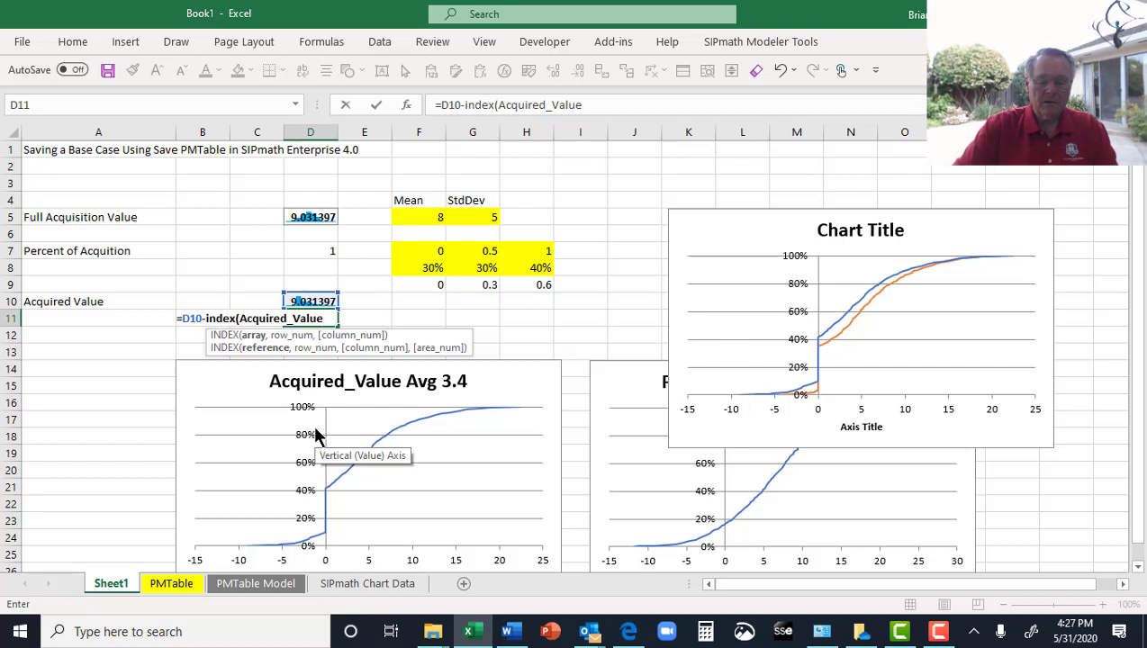
{"action": "type", "text": ",pm"}
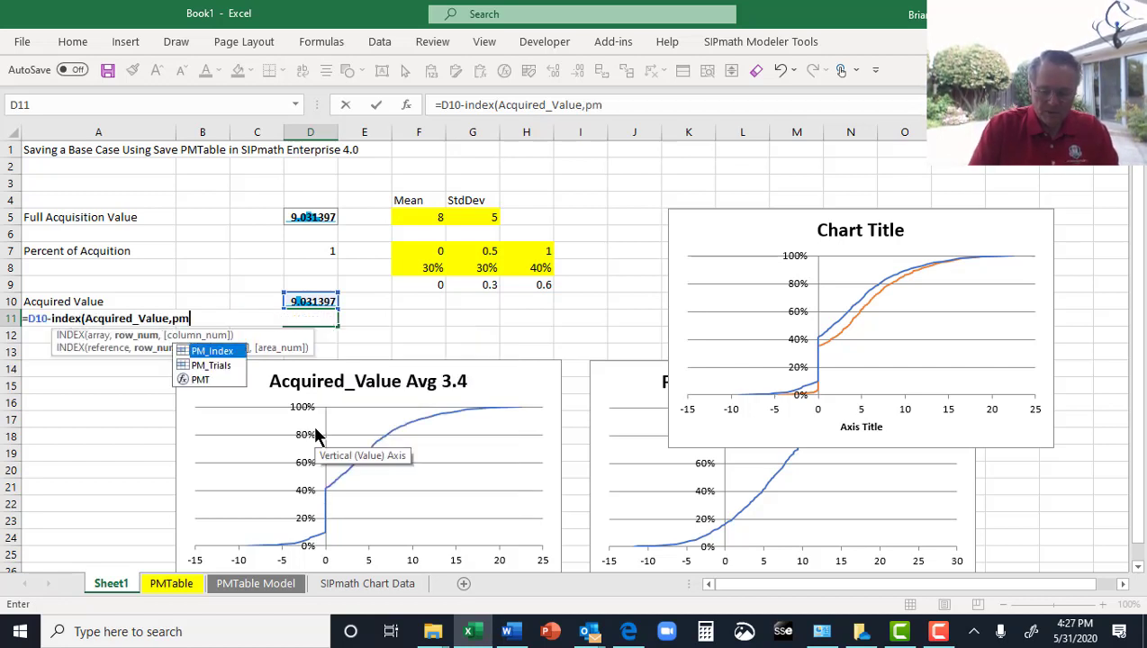
{"action": "type", "text": "_Index"}
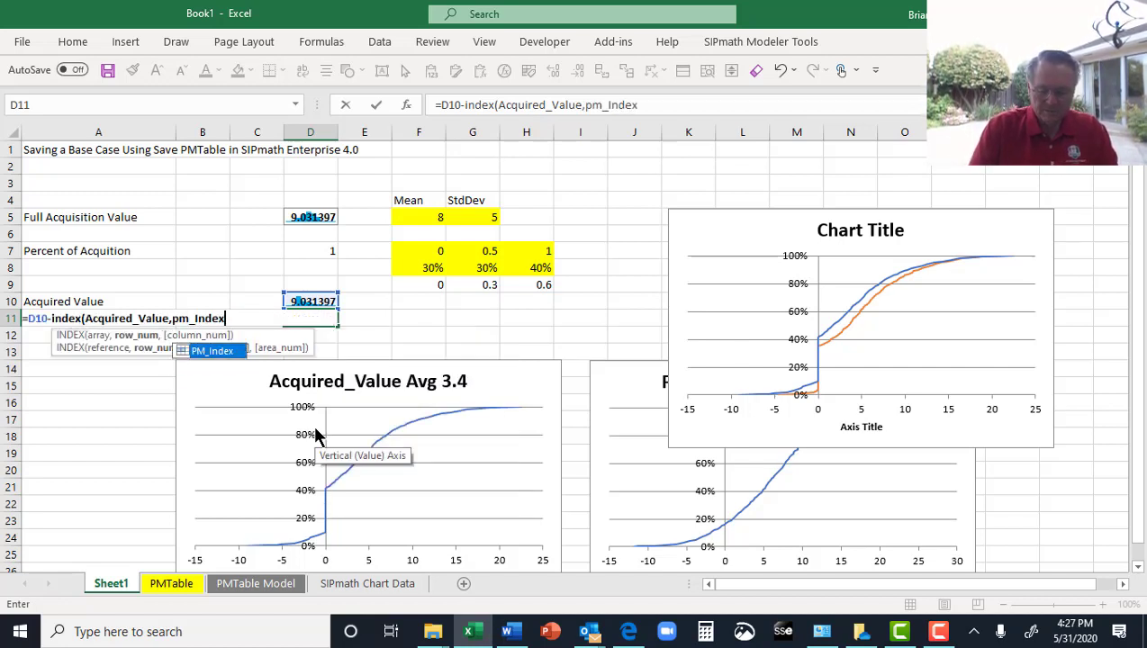
{"action": "type", "text": ")"}
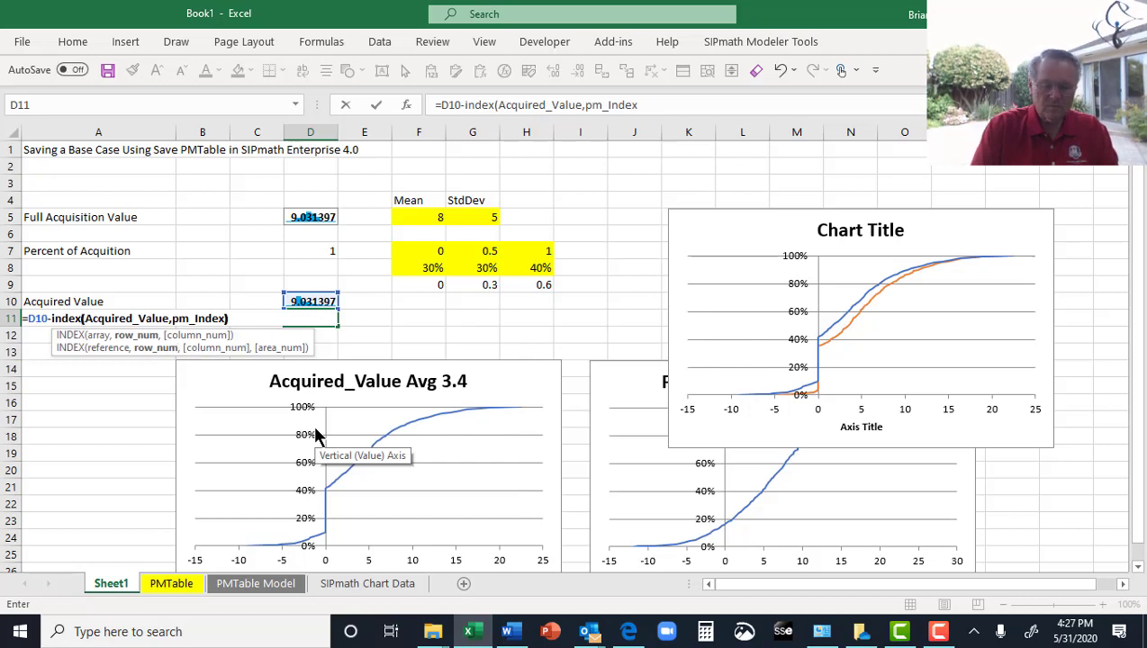
{"action": "key", "text": "Return"}
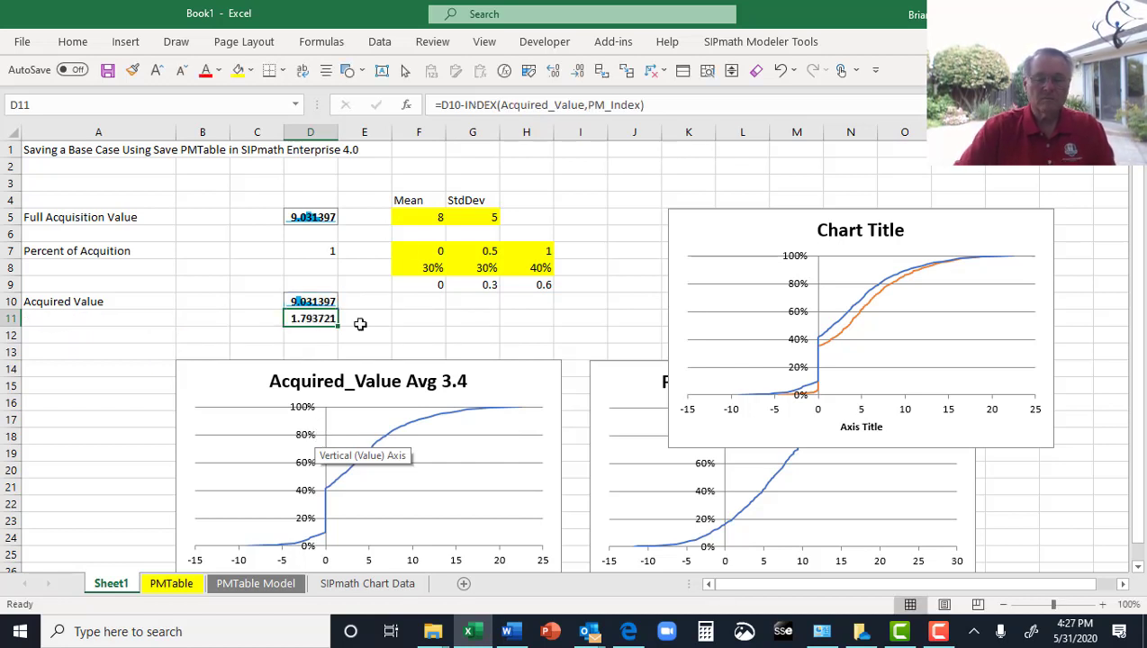
Step: Define cell D11 as a SIPmath output named Difference, with its sparkline in the same cell
{"action": "left_click", "coordinate": [730, 45]}
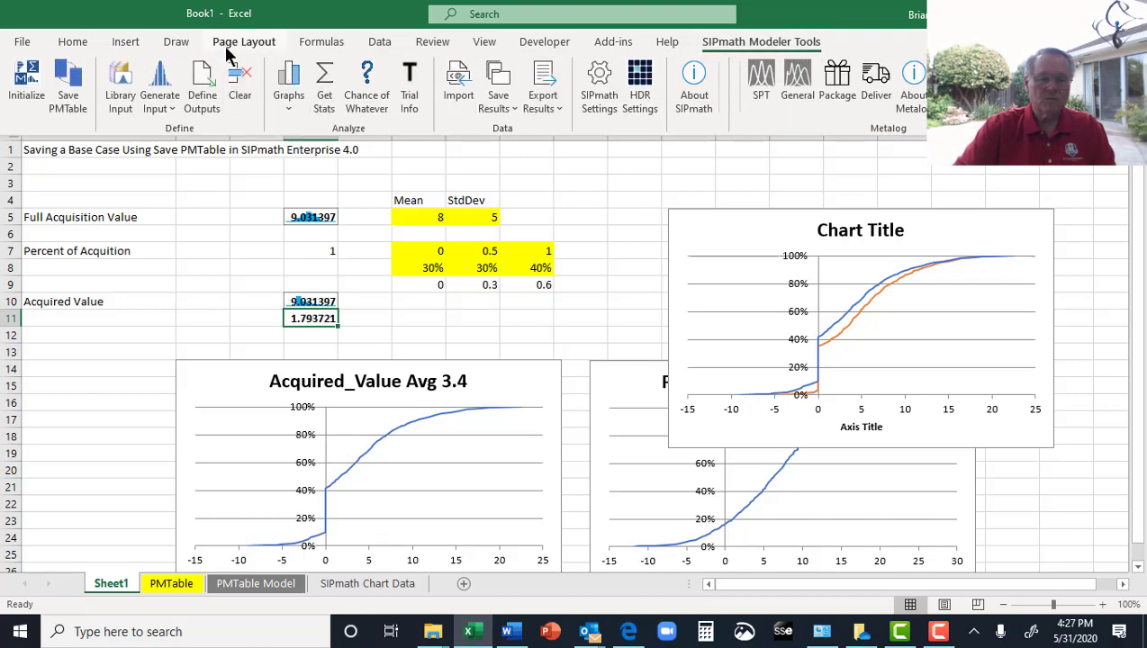
{"action": "left_click", "coordinate": [203, 85]}
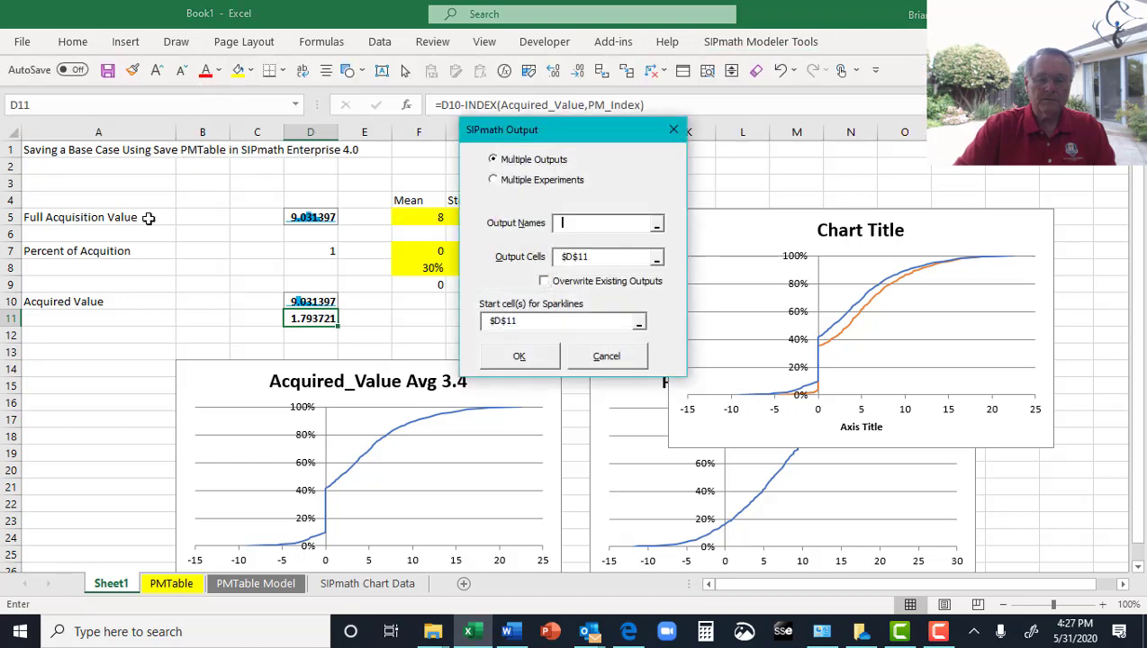
{"action": "left_click", "coordinate": [51, 316]}
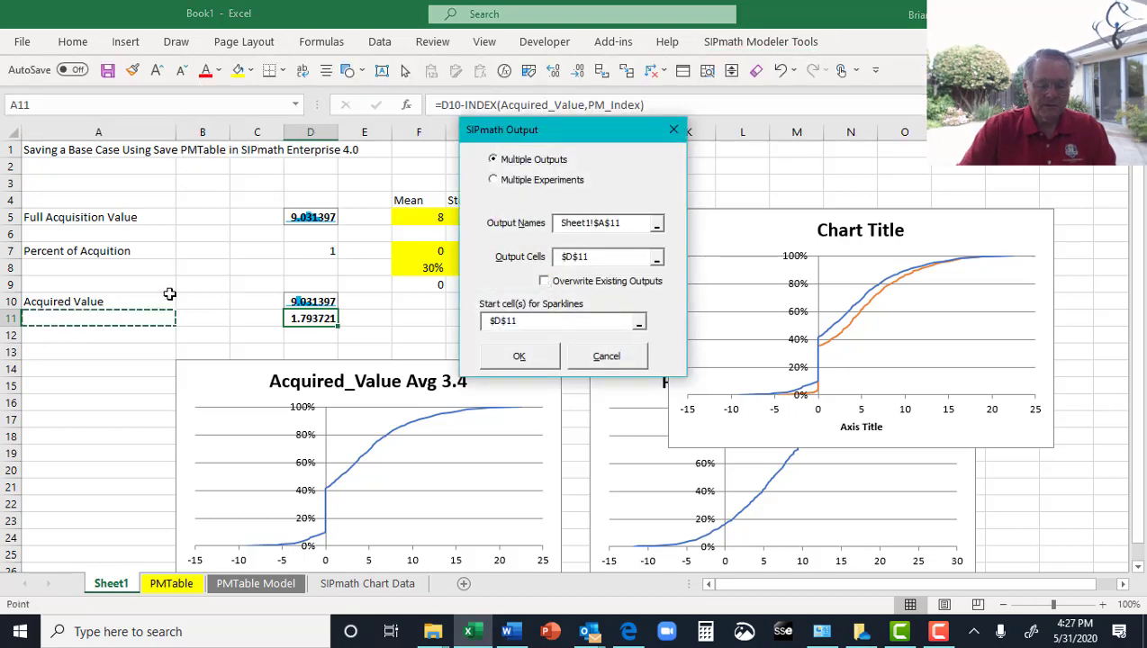
{"action": "key", "text": "ctrl+a"}
{"action": "key", "text": "BackSpace"}
{"action": "type", "text": "Differenc"}
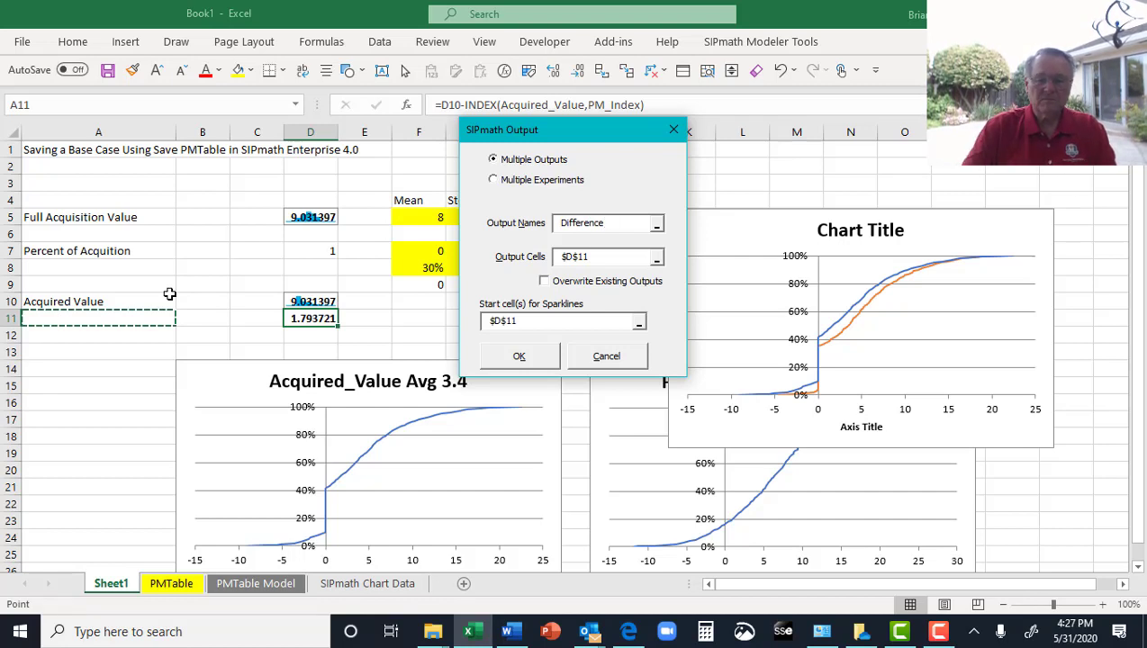
{"action": "left_click", "coordinate": [515, 357]}
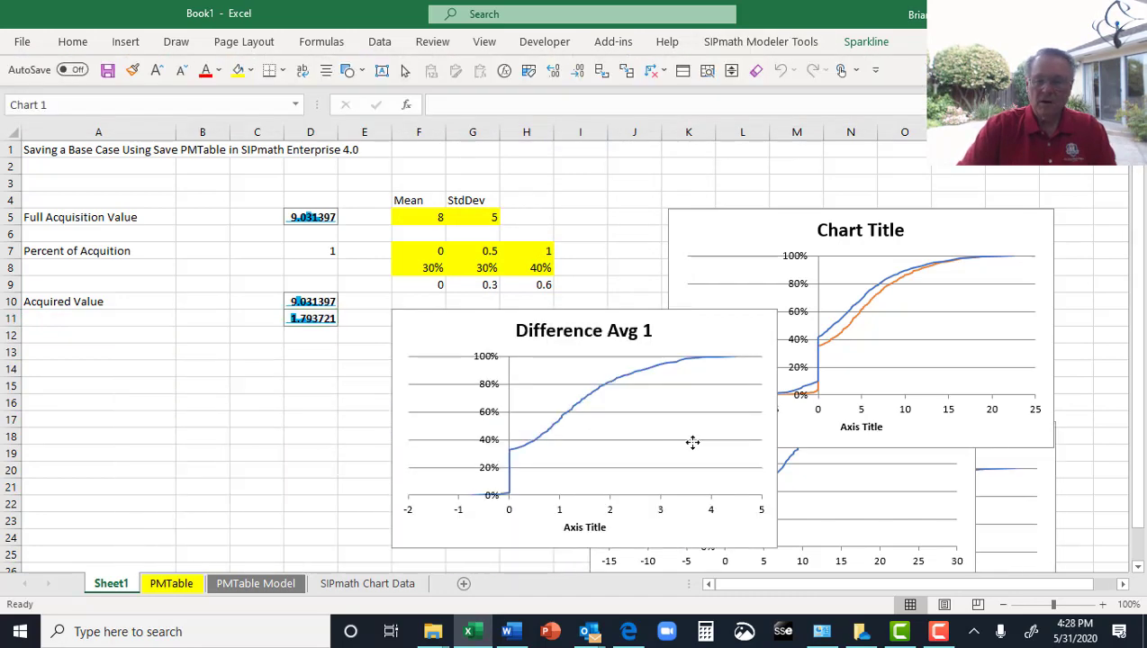
Step: Move the two-curve comparison chart below the Acquired Value rows, beside the Difference chart
{"action": "left_click_drag", "start_coordinate": [685, 238], "coordinate": [56, 370]}
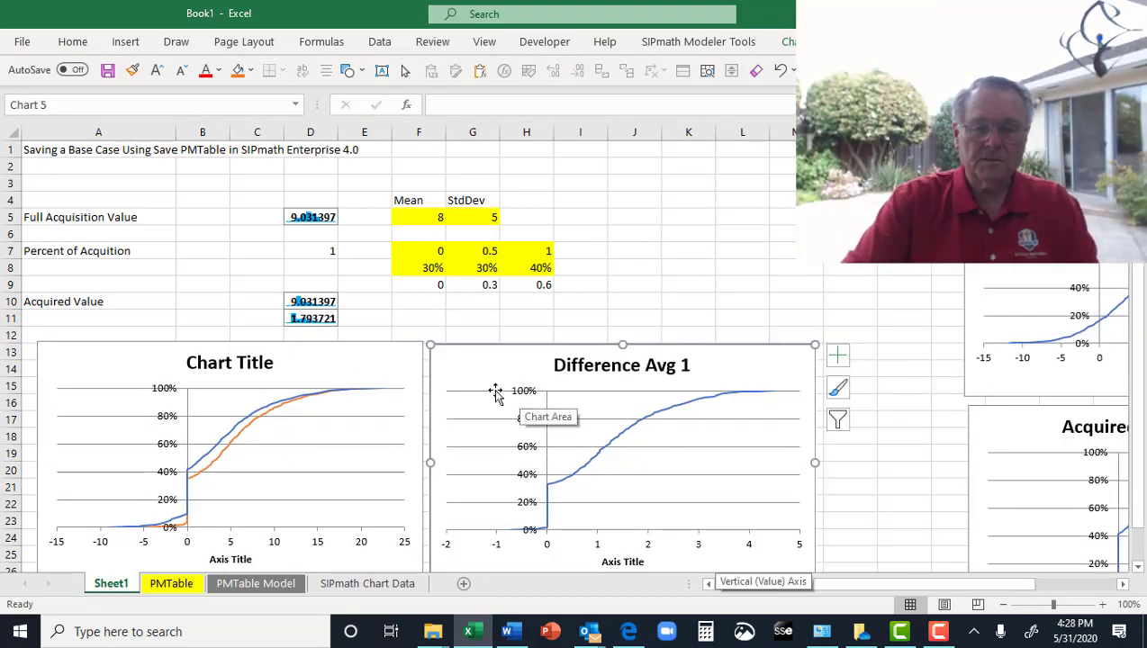
Step: Set the Full Acquisition Value's mean in F5 to 6 and its standard deviation in G5 to 6
{"action": "left_click", "coordinate": [434, 216]}
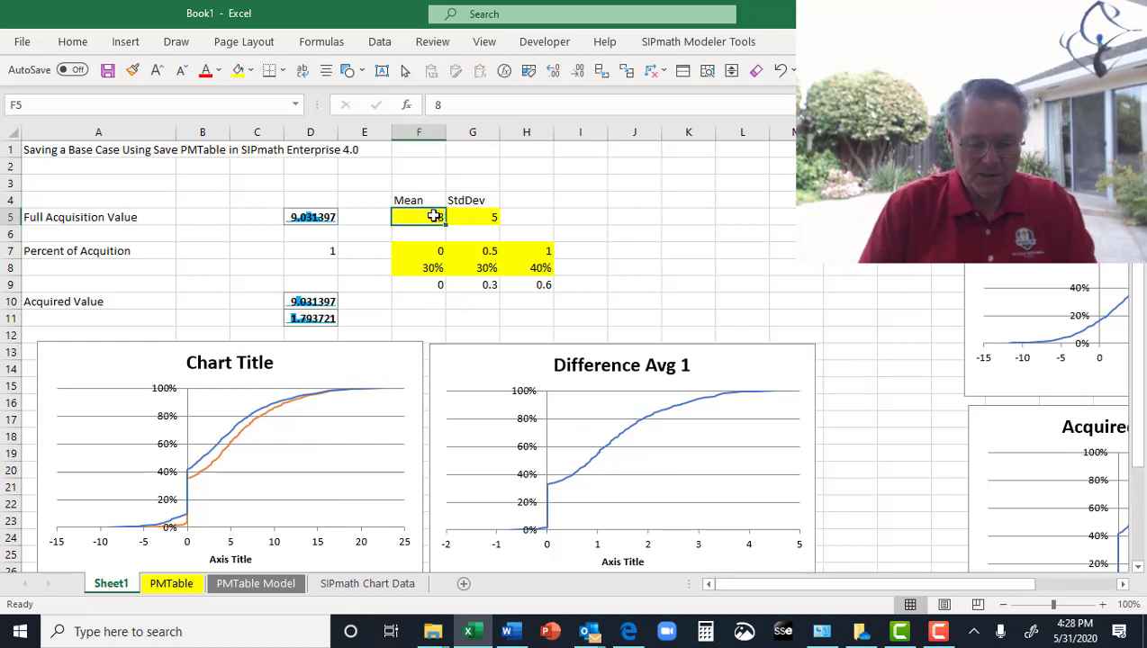
{"action": "type", "text": "6"}
{"action": "key", "text": "Tab"}
{"action": "type", "text": "6"}
{"action": "key", "text": "Return"}
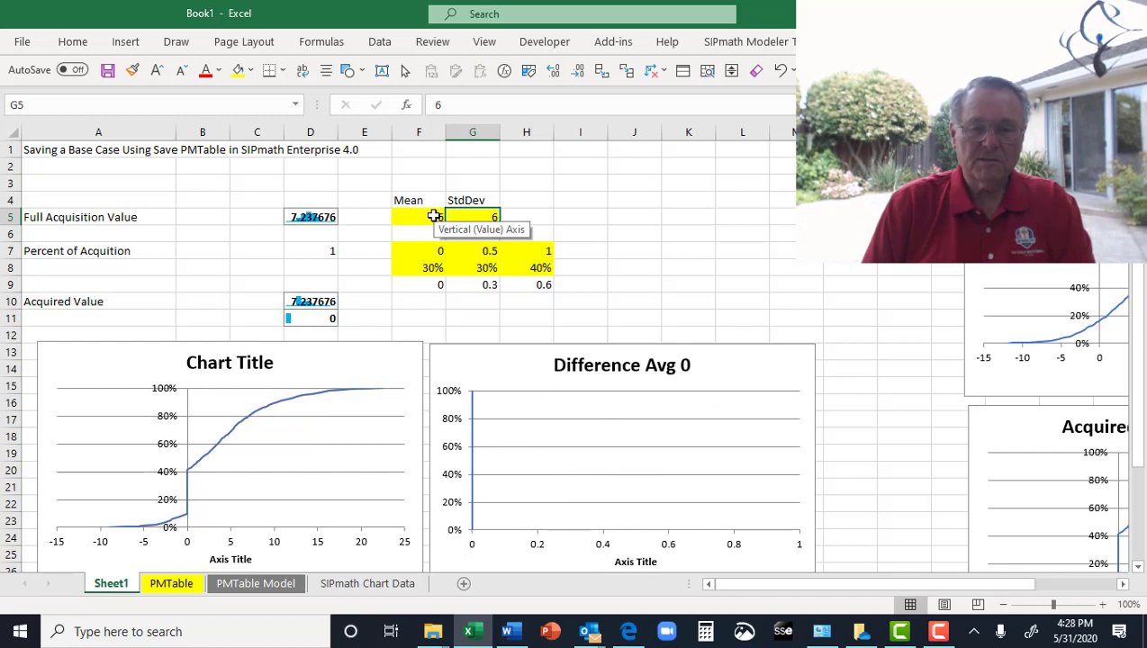
Step: Set the Full Acquisition Value's mean in F5 to 5 and its standard deviation in G5 to 9
{"action": "left_click", "coordinate": [433, 216]}
{"action": "type", "text": "5"}
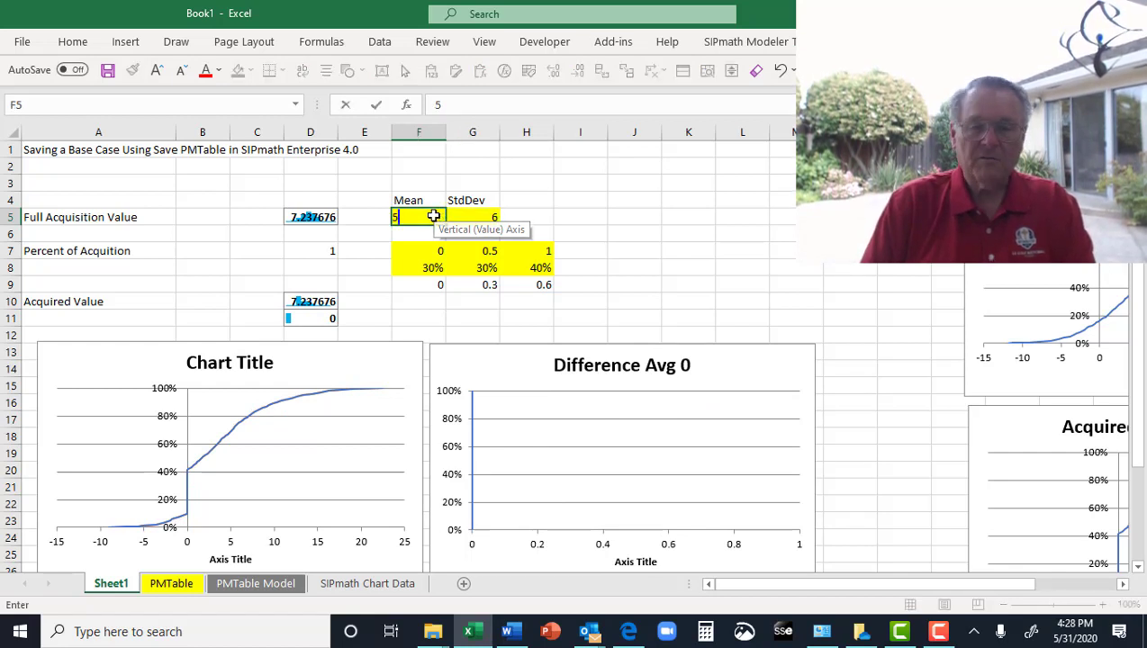
{"action": "key", "text": "Tab"}
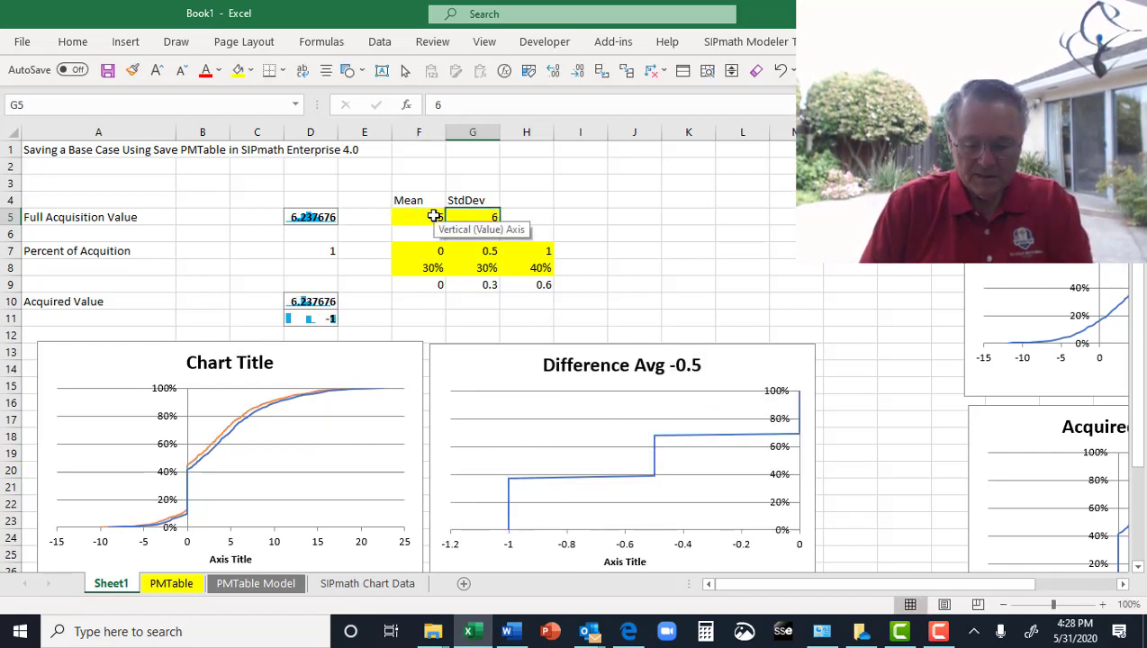
{"action": "type", "text": "9"}
{"action": "key", "text": "ctrl+Return"}
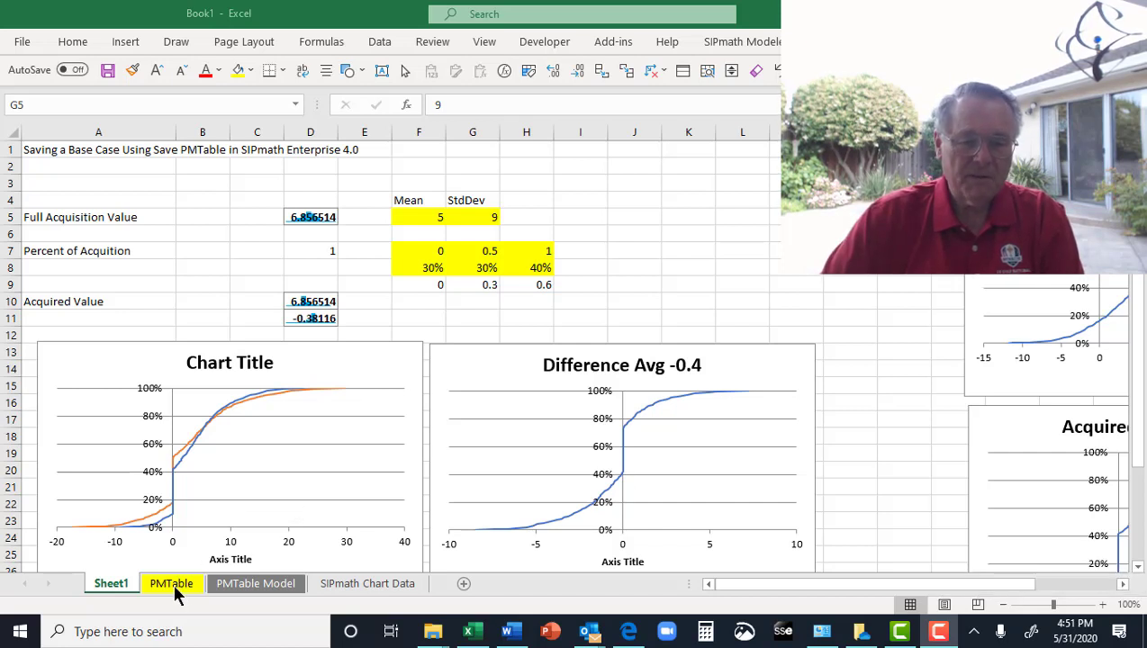
Step: Archive the current PMTable under the name New, make a new PMTable, and check the new PMTable sheet
{"action": "left_click", "coordinate": [733, 45]}
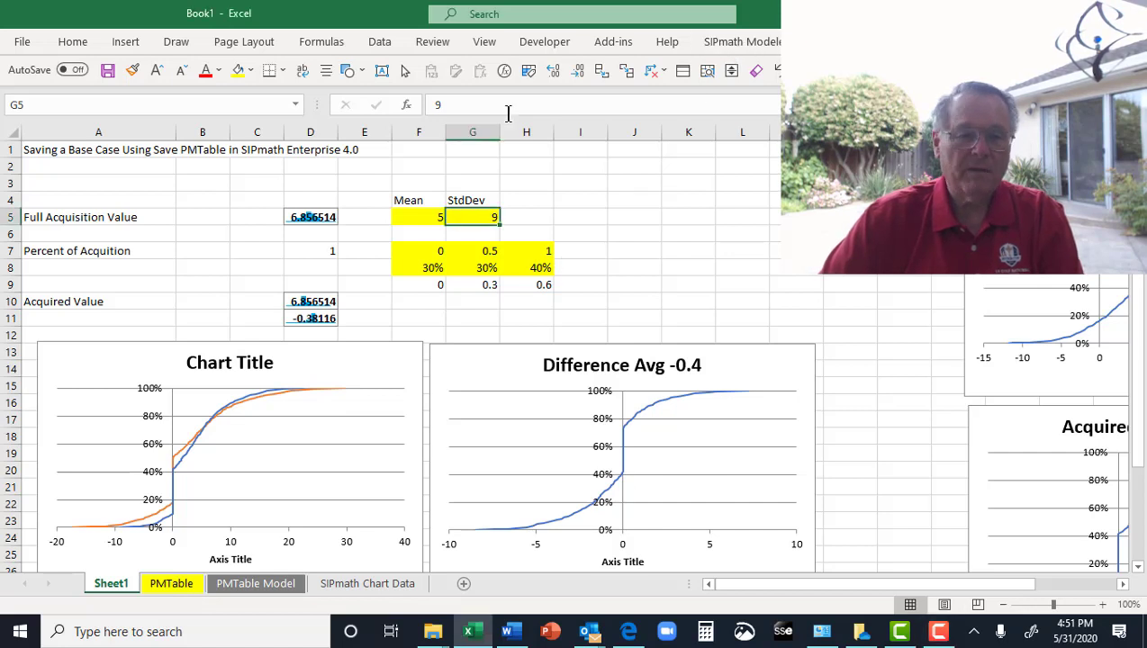
{"action": "left_click", "coordinate": [732, 45]}
{"action": "left_click", "coordinate": [64, 88]}
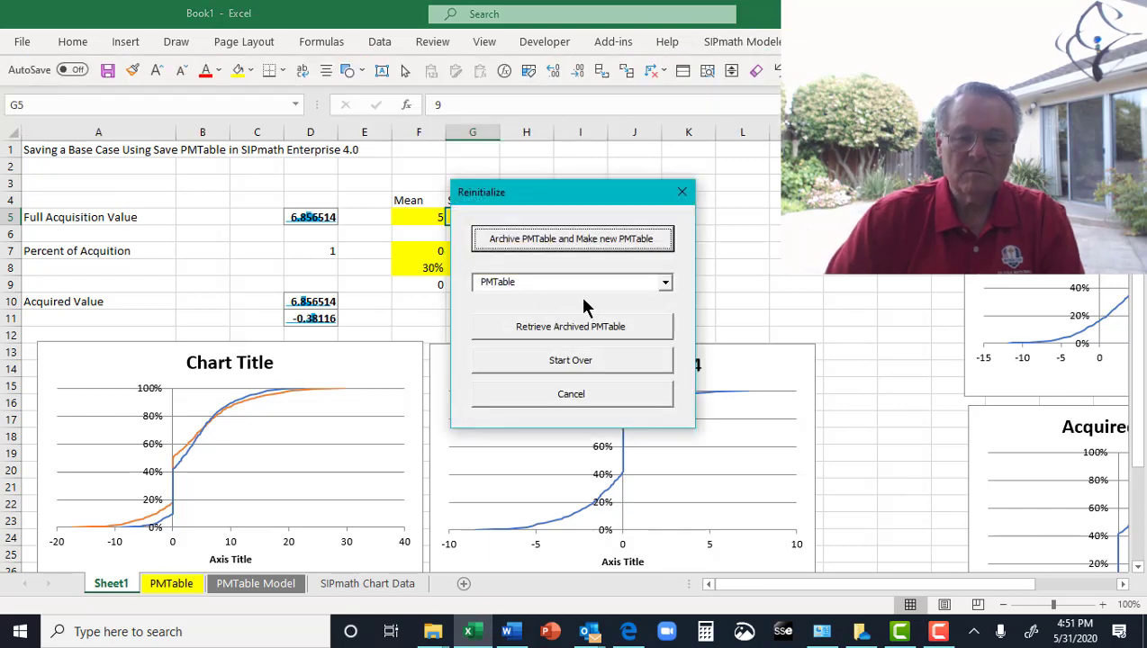
{"action": "left_click", "coordinate": [533, 238]}
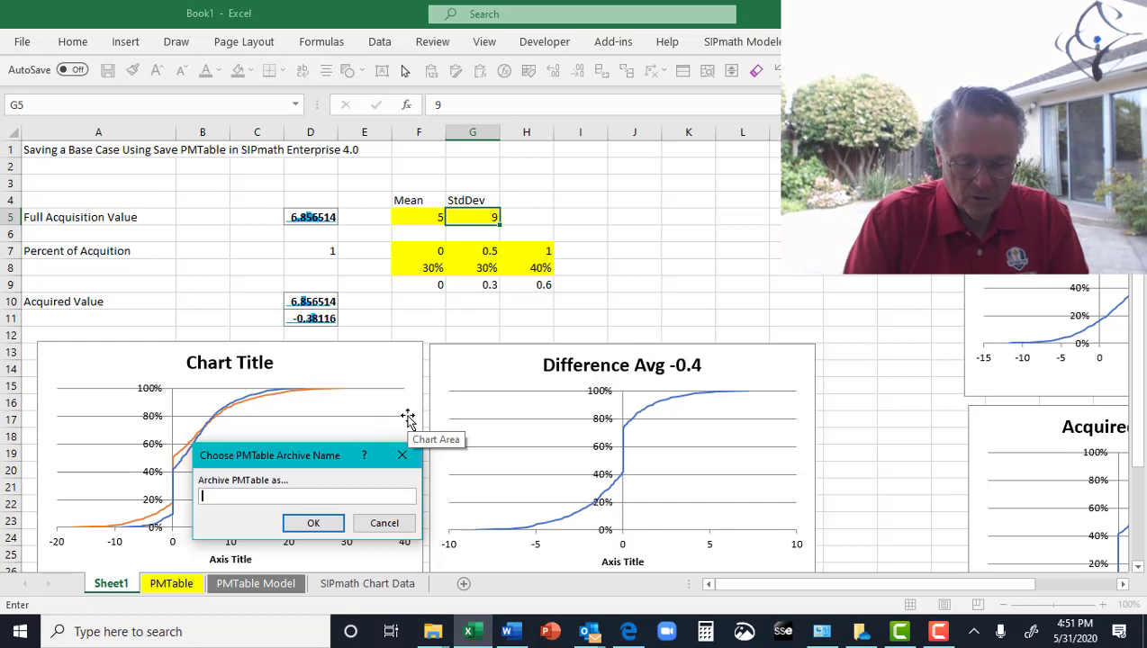
{"action": "type", "text": "New"}
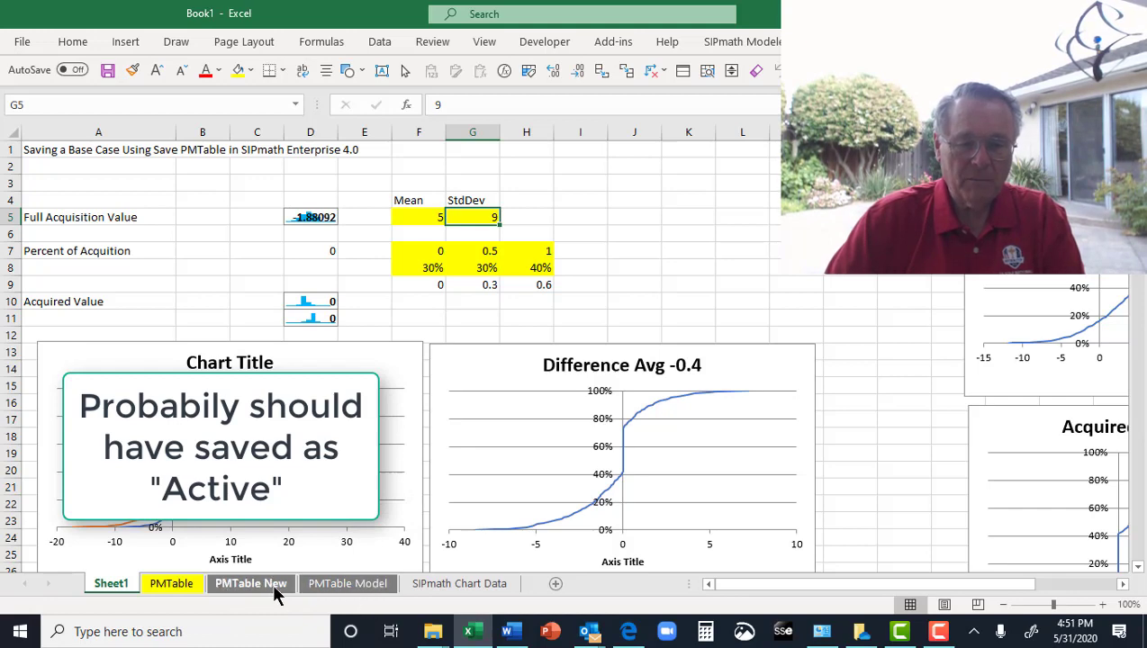
{"action": "left_click", "coordinate": [167, 587]}
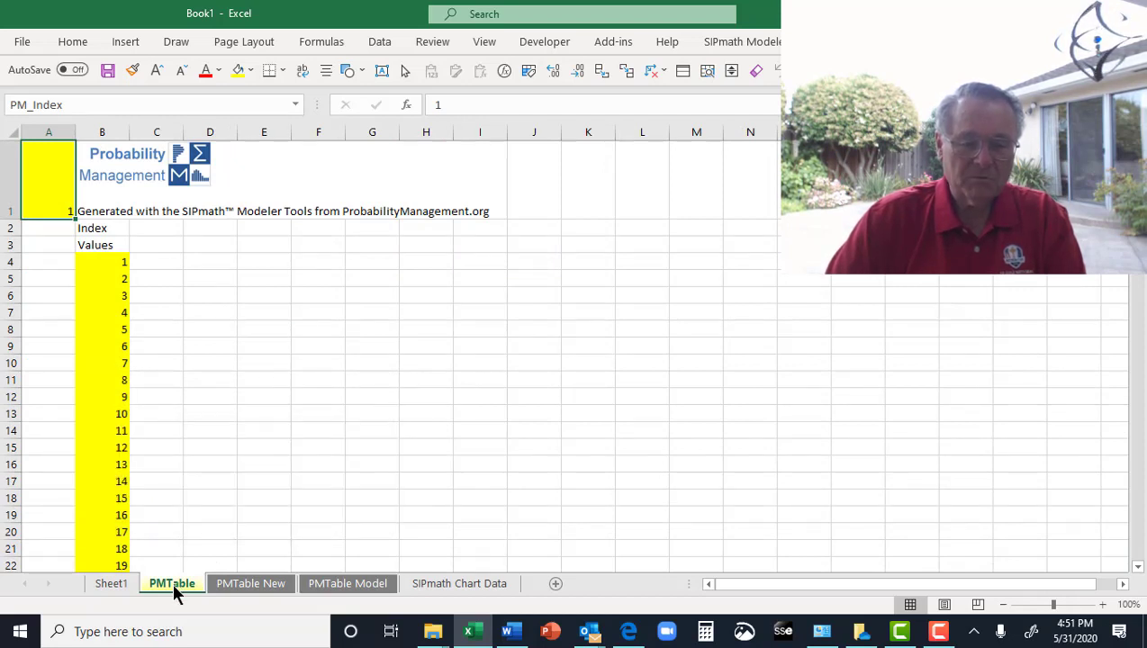
Step: Reorder the PMTable sheets so PMTable Model comes first, followed by PMTable New and PMTable
{"action": "left_click_drag", "start_coordinate": [172, 581], "coordinate": [402, 586]}
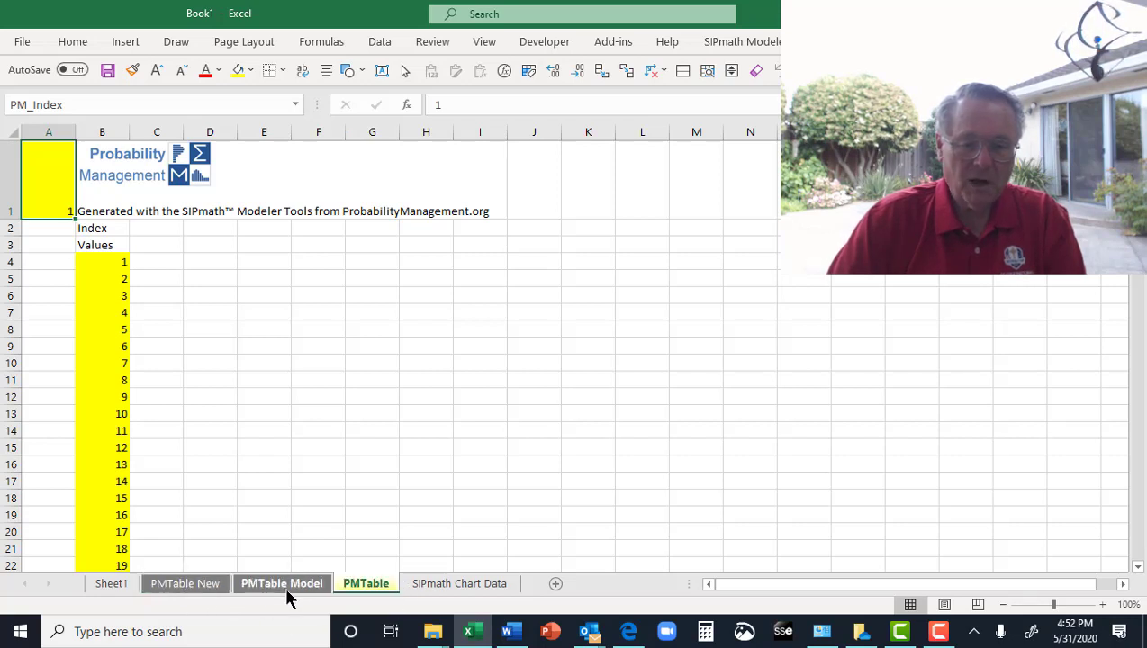
{"action": "left_click", "coordinate": [283, 585]}
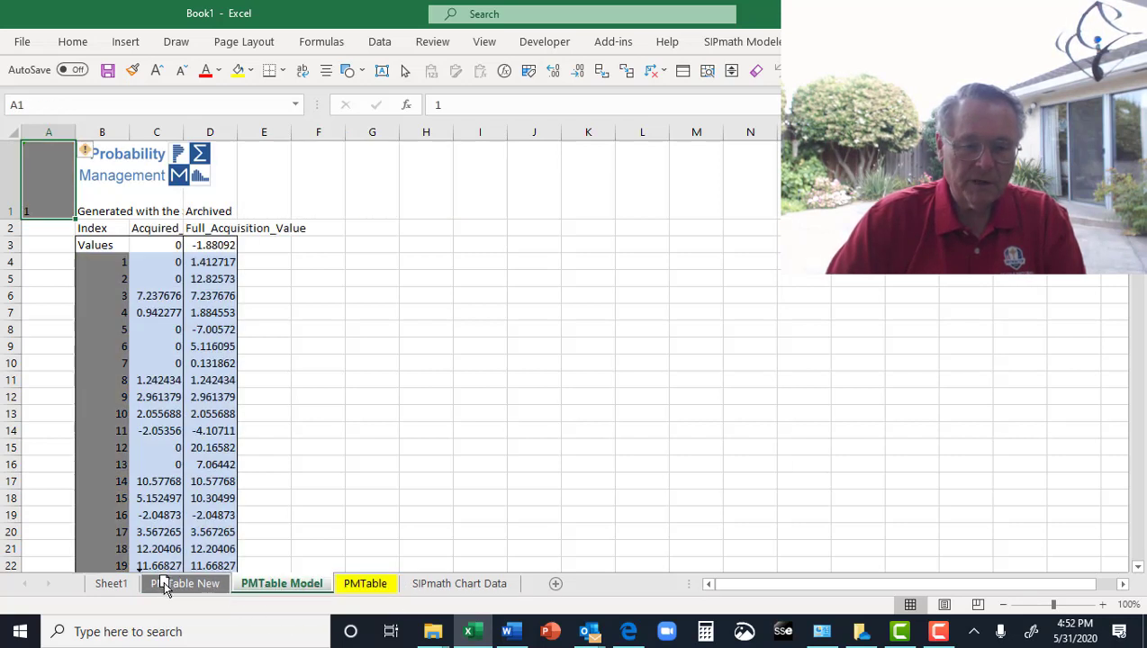
{"action": "left_click_drag", "start_coordinate": [164, 585], "coordinate": [311, 587]}
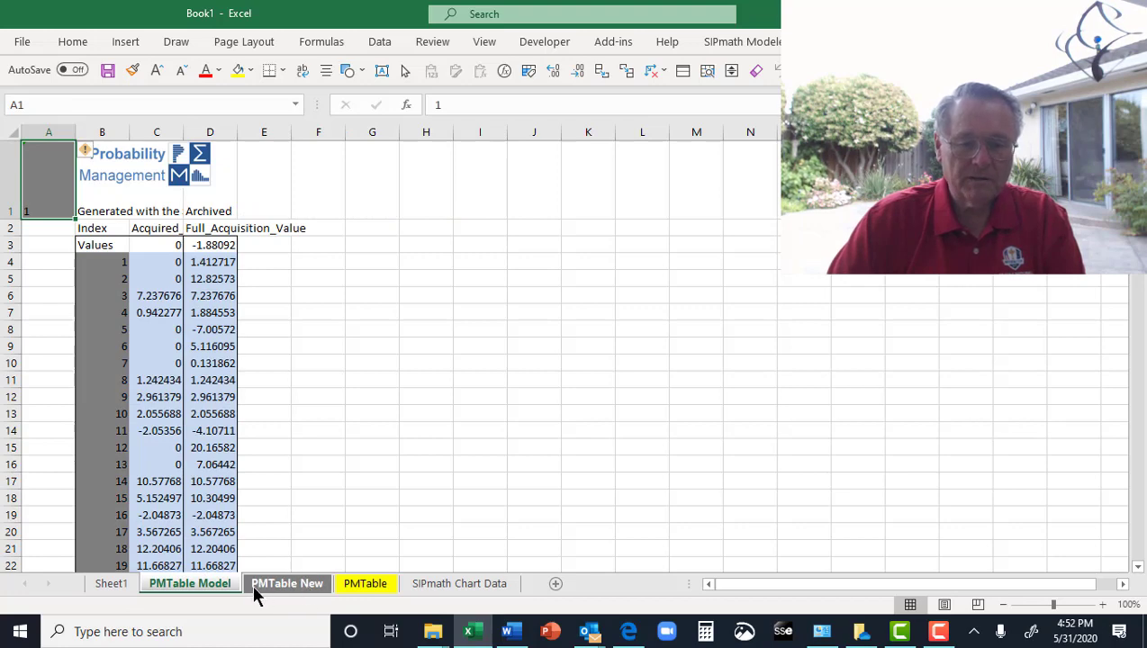
Step: Retrieve the archived PMTable Model as the active PMTable and check its sheet
{"action": "left_click", "coordinate": [738, 42]}
{"action": "left_click", "coordinate": [70, 67]}
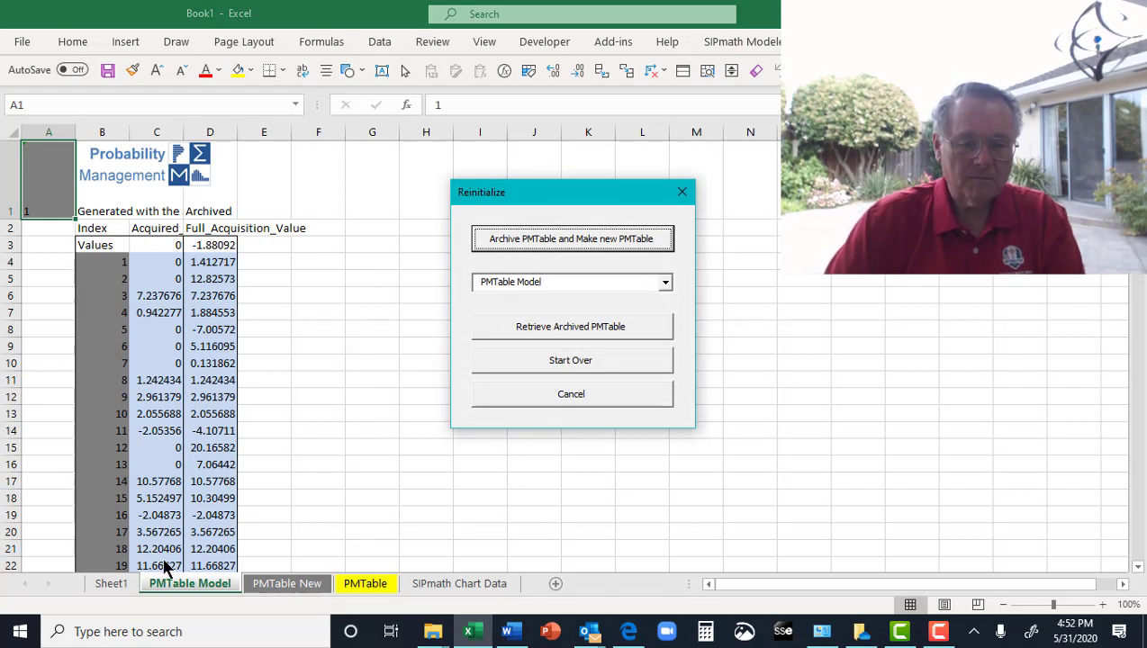
{"action": "left_click", "coordinate": [573, 329]}
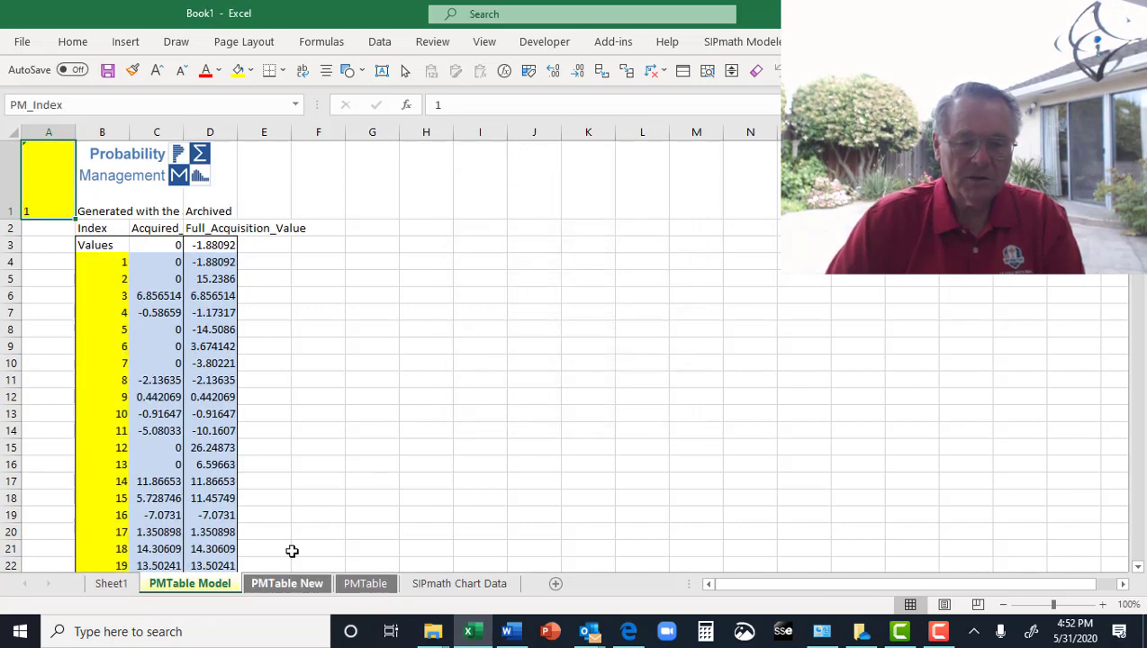
{"action": "left_click", "coordinate": [262, 535]}
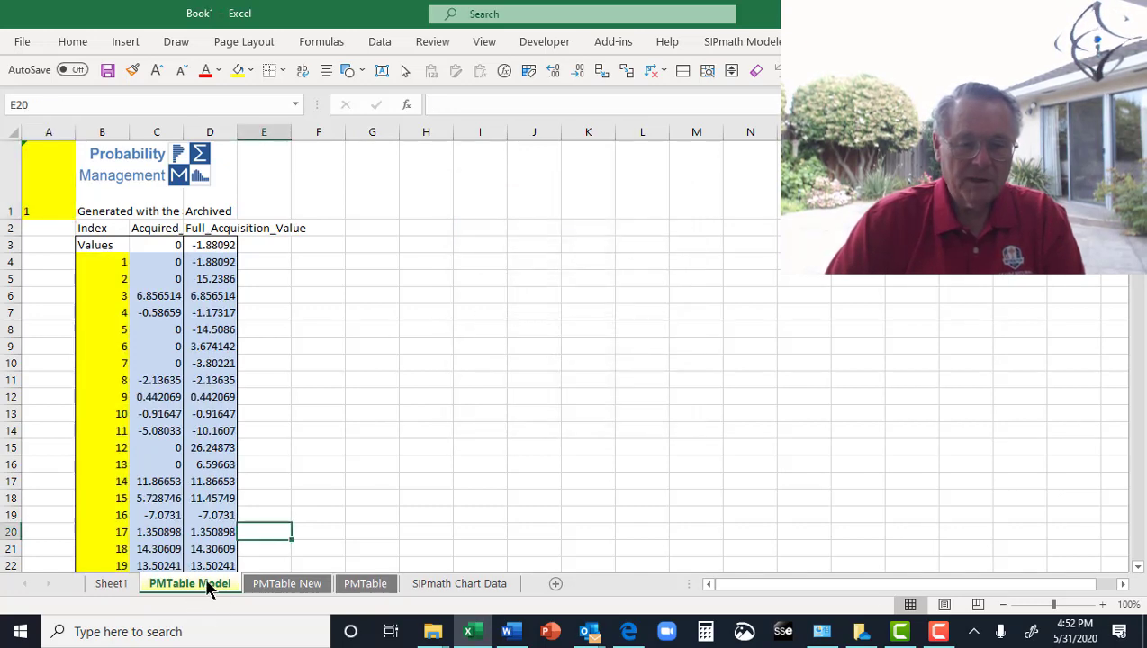
{"action": "left_click", "coordinate": [279, 519]}
Step: Return to Sheet1 and retrieve the archived PMTable New as the active PMTable
{"action": "left_click", "coordinate": [109, 583]}
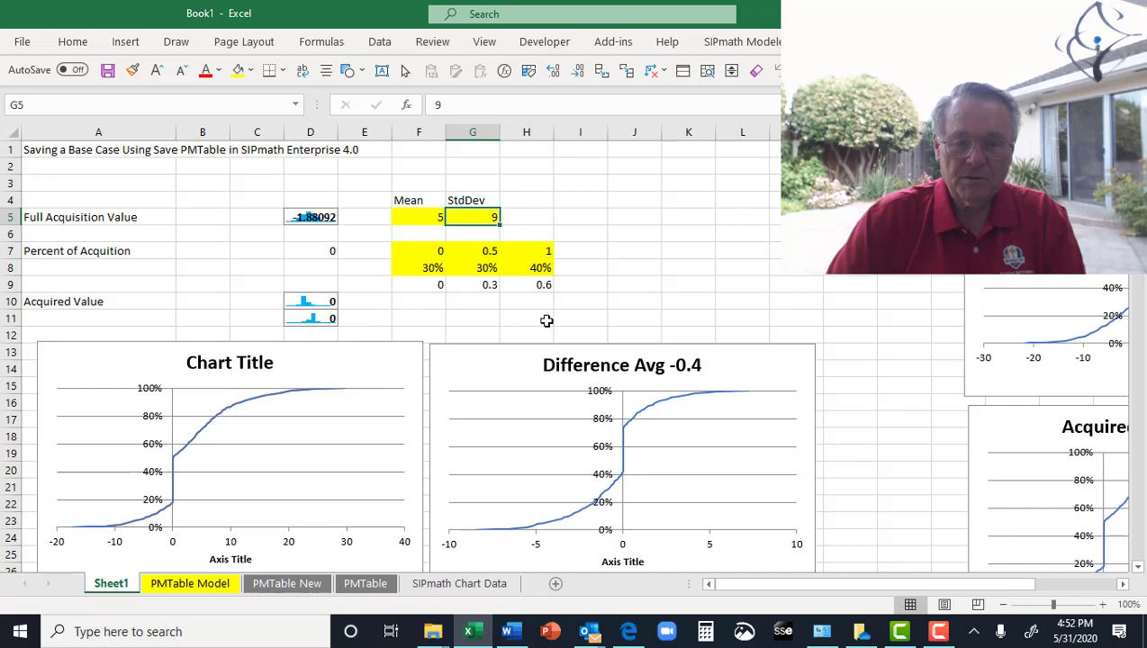
{"action": "left_click", "coordinate": [776, 45]}
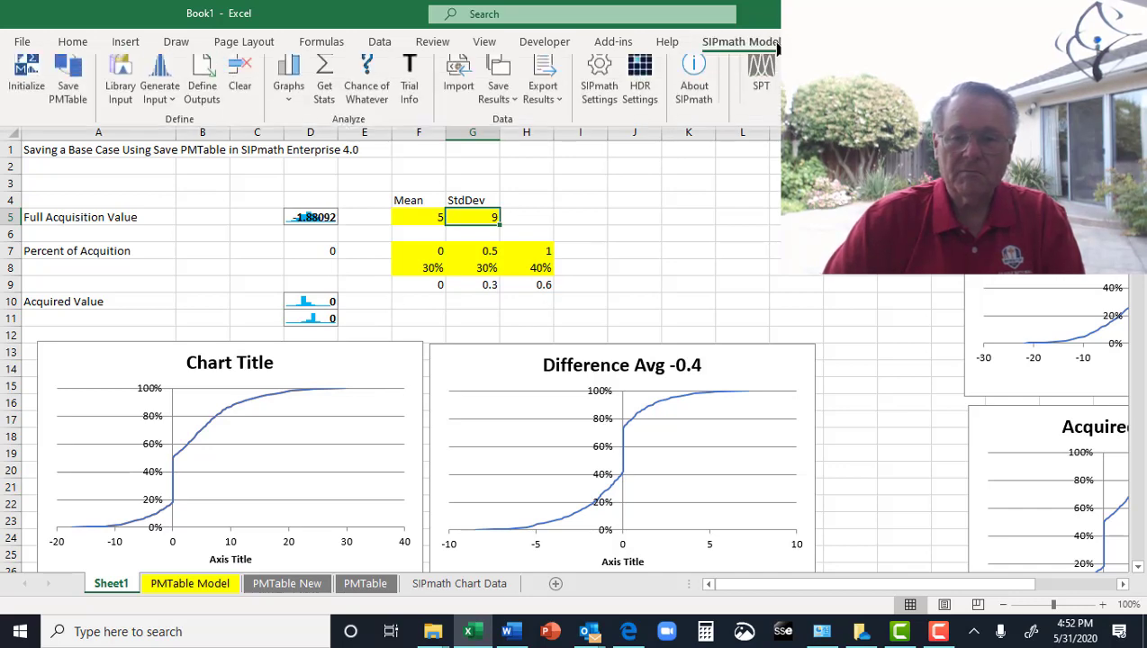
{"action": "left_click", "coordinate": [70, 79]}
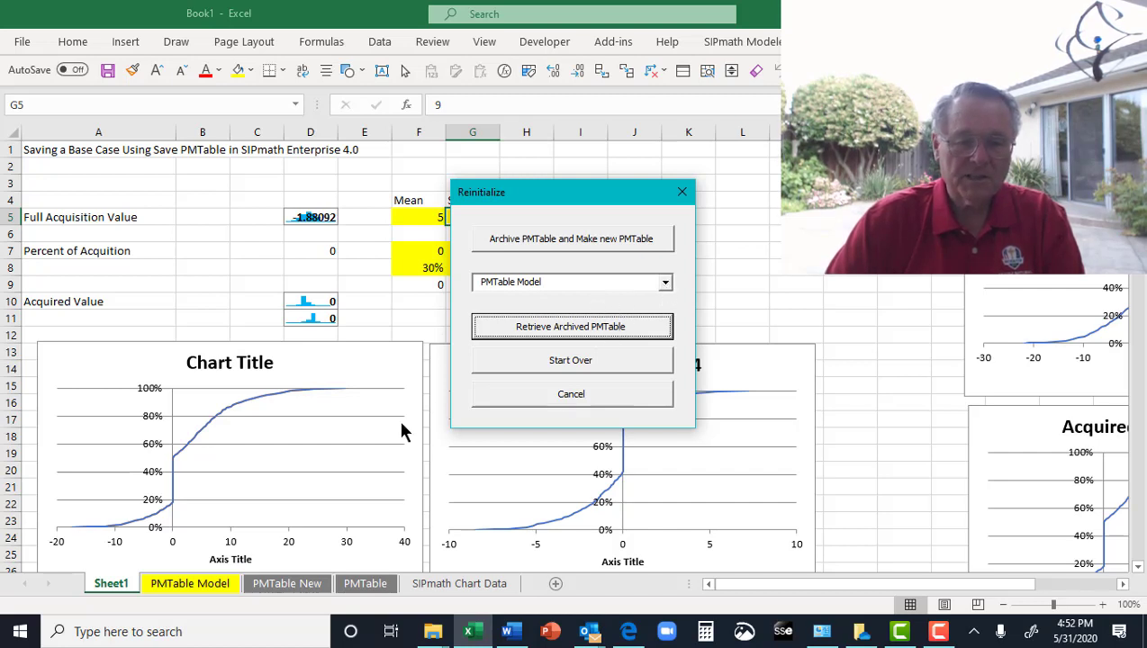
{"action": "left_click", "coordinate": [665, 283]}
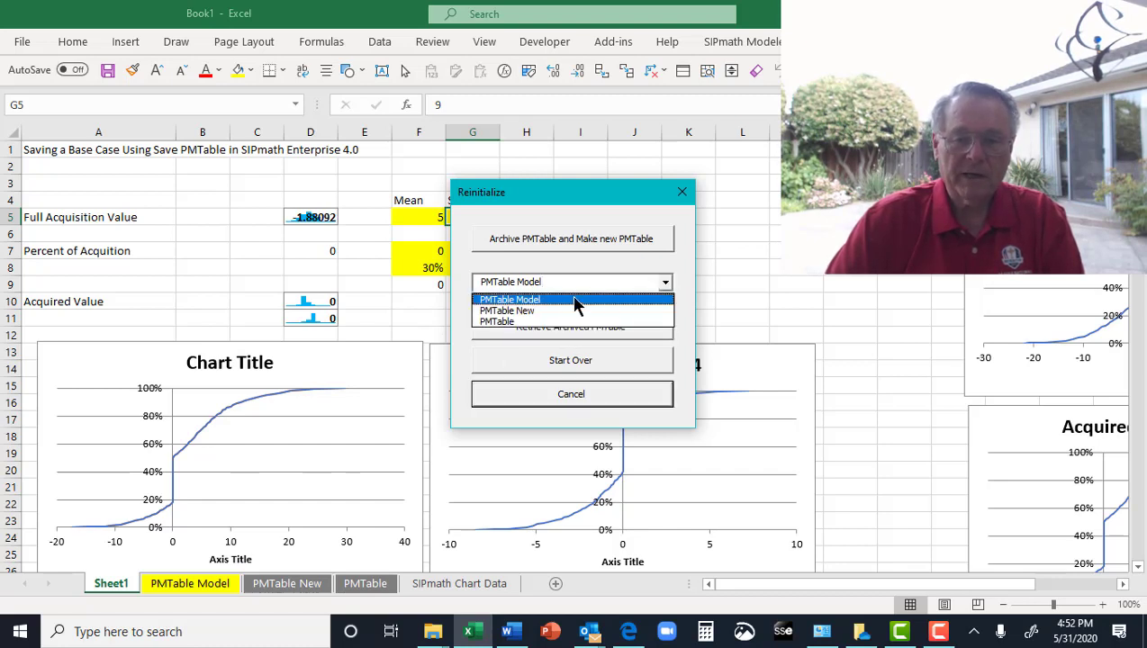
{"action": "left_click", "coordinate": [509, 312]}
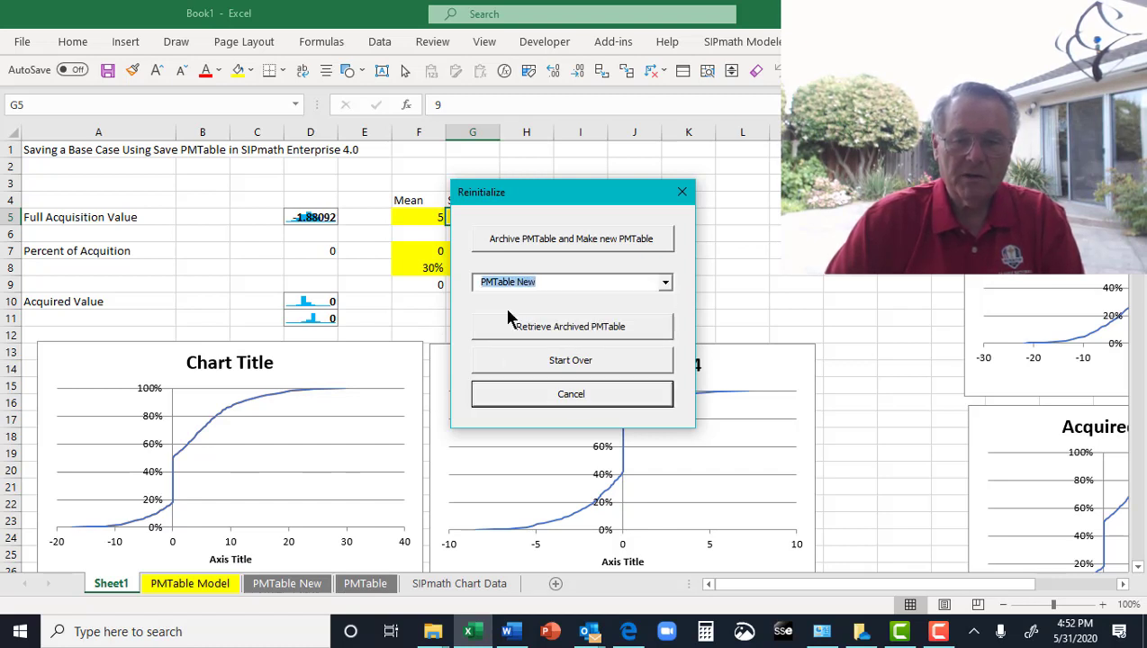
{"action": "left_click", "coordinate": [557, 326]}
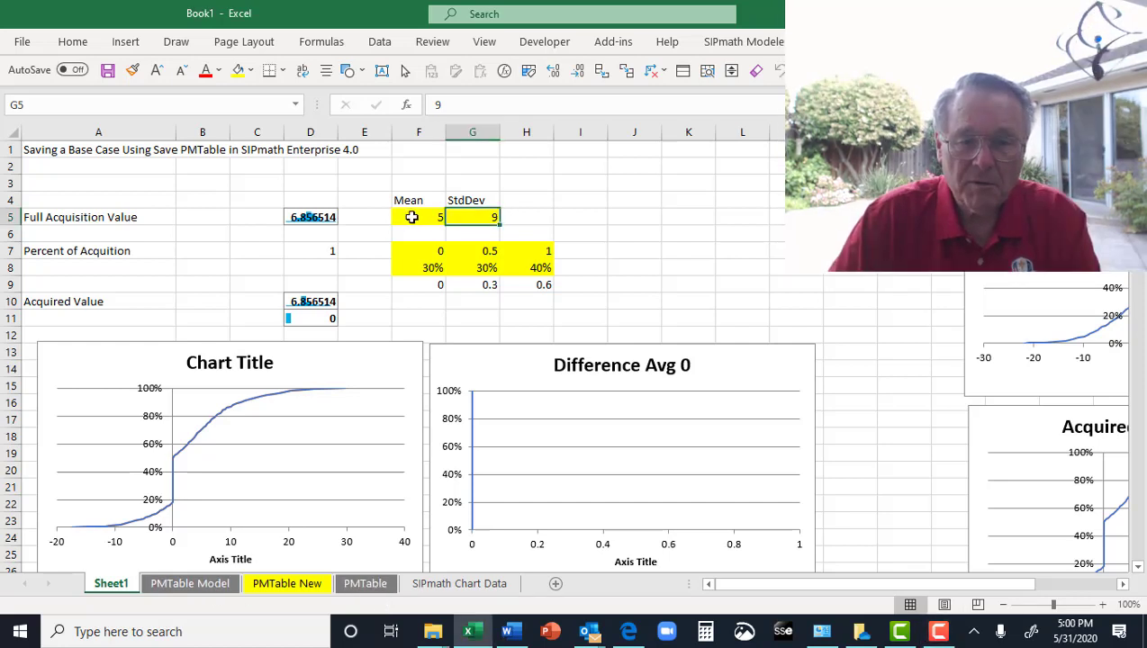
Step: With PMTable New active, set the Full Acquisition Value's mean in F5 to 6 and its standard deviation in G5 to 6
{"action": "left_click", "coordinate": [412, 217]}
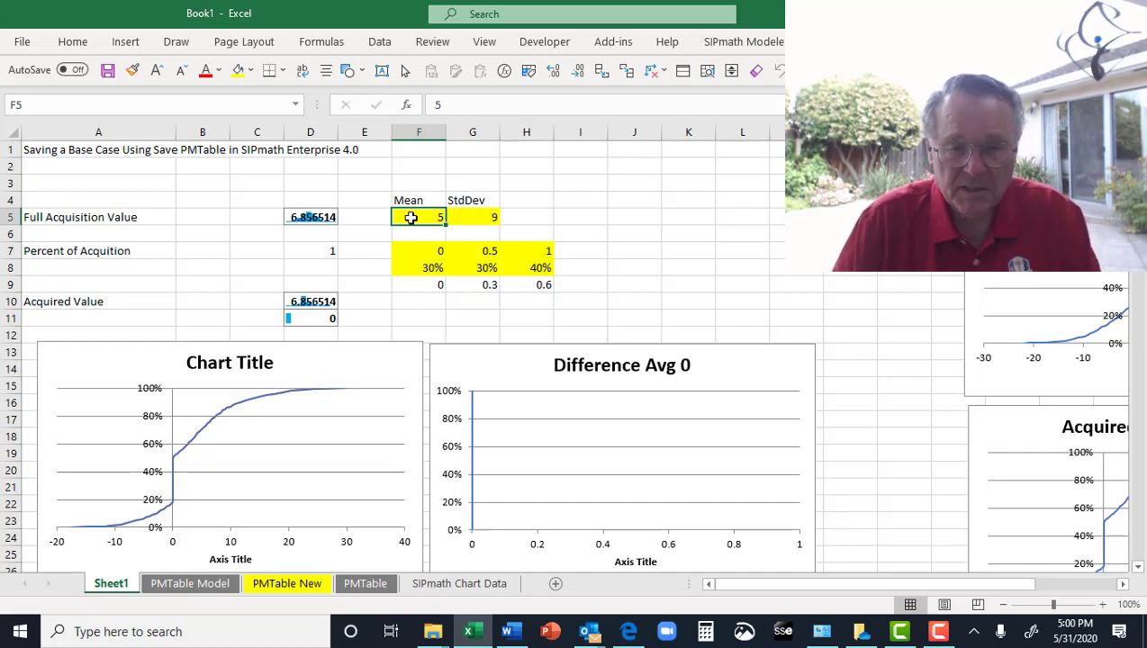
{"action": "type", "text": "6"}
{"action": "key", "text": "Tab"}
{"action": "type", "text": "6"}
{"action": "key", "text": "ctrl+Return"}
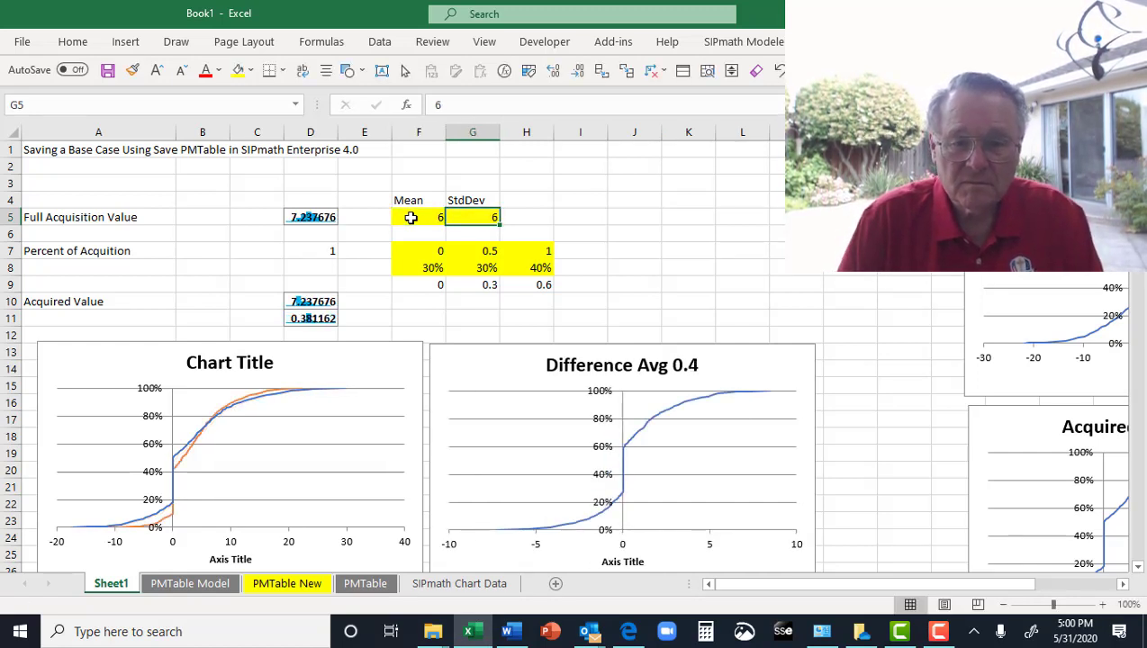